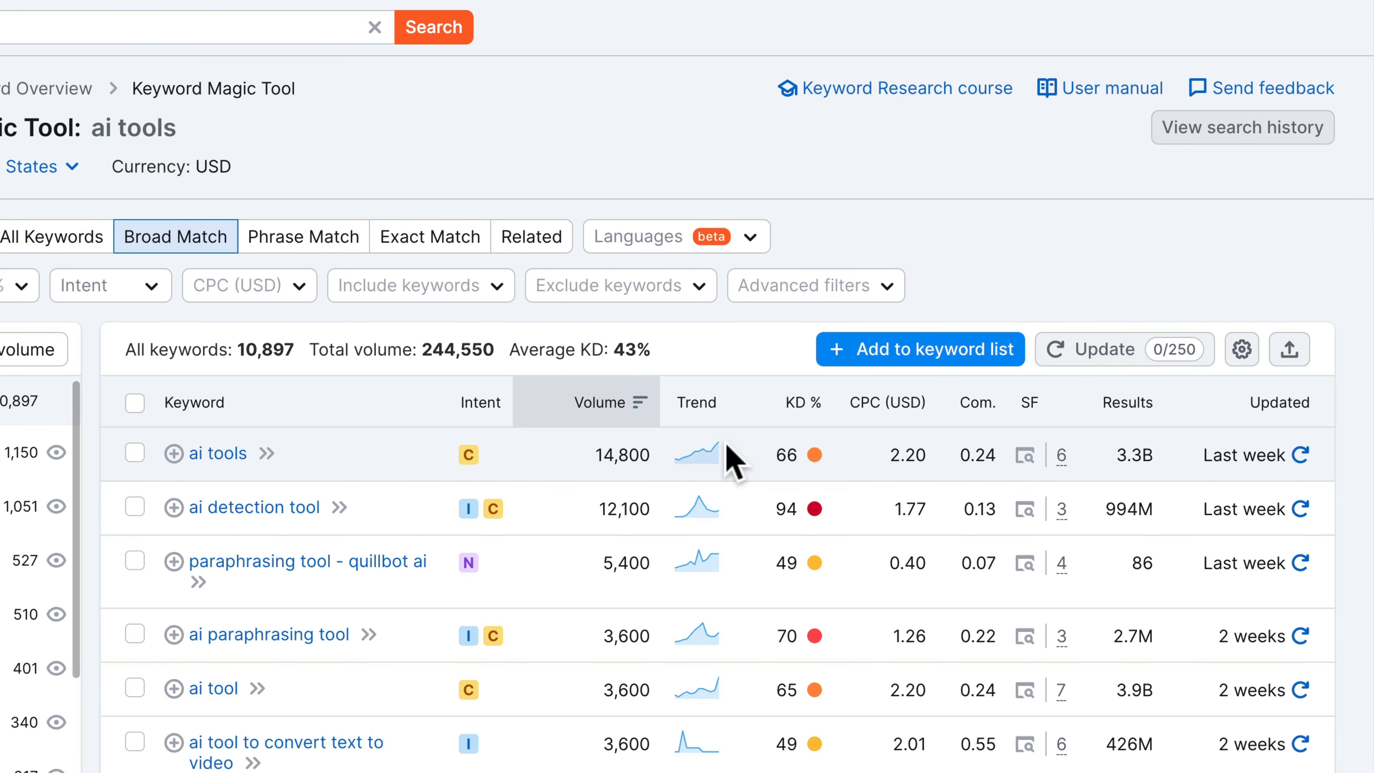
Step: Look through the "ai tools" keyword list and examine the search volume and trend of "draggan ai tool"
{"action": "scroll", "coordinate": [733, 460], "scroll_direction": "down", "scroll_amount": 1}
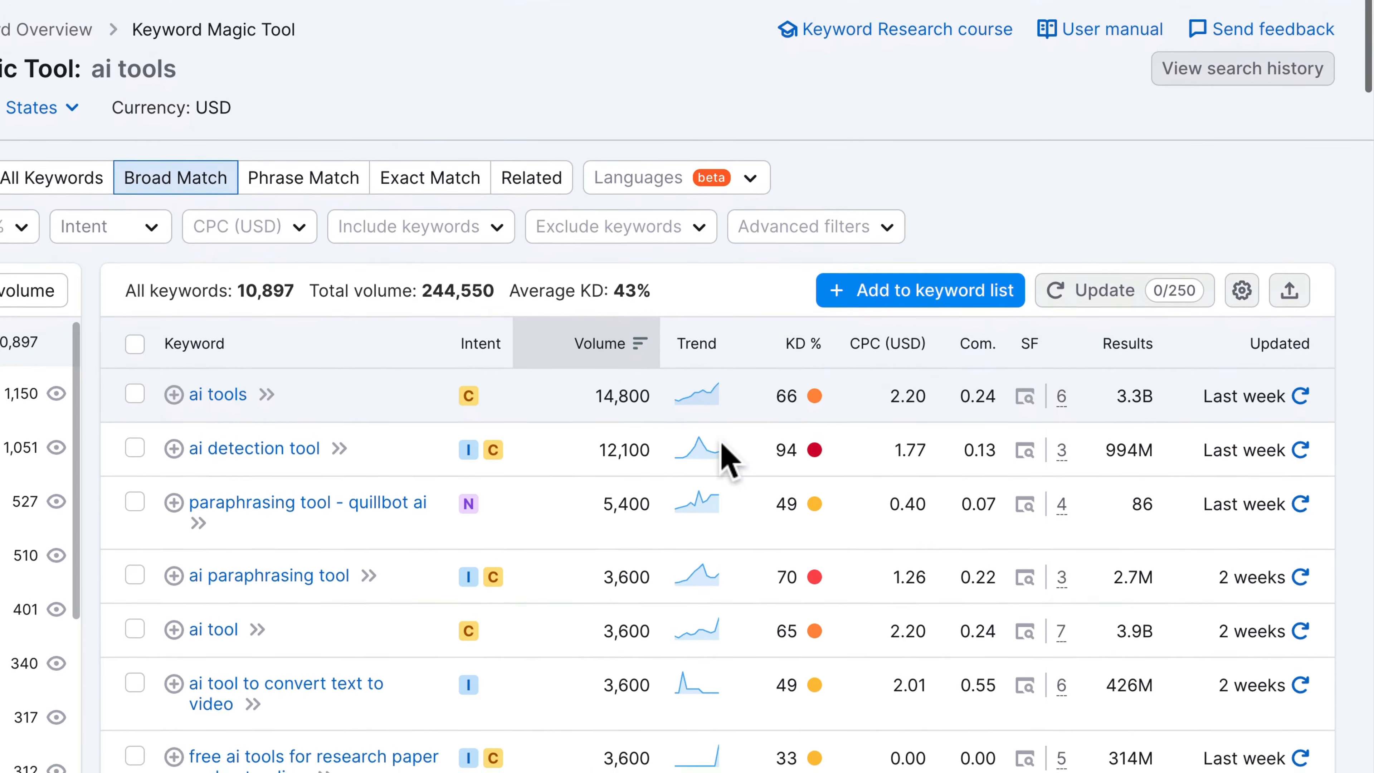
{"action": "scroll", "coordinate": [727, 460], "scroll_direction": "down", "scroll_amount": 5}
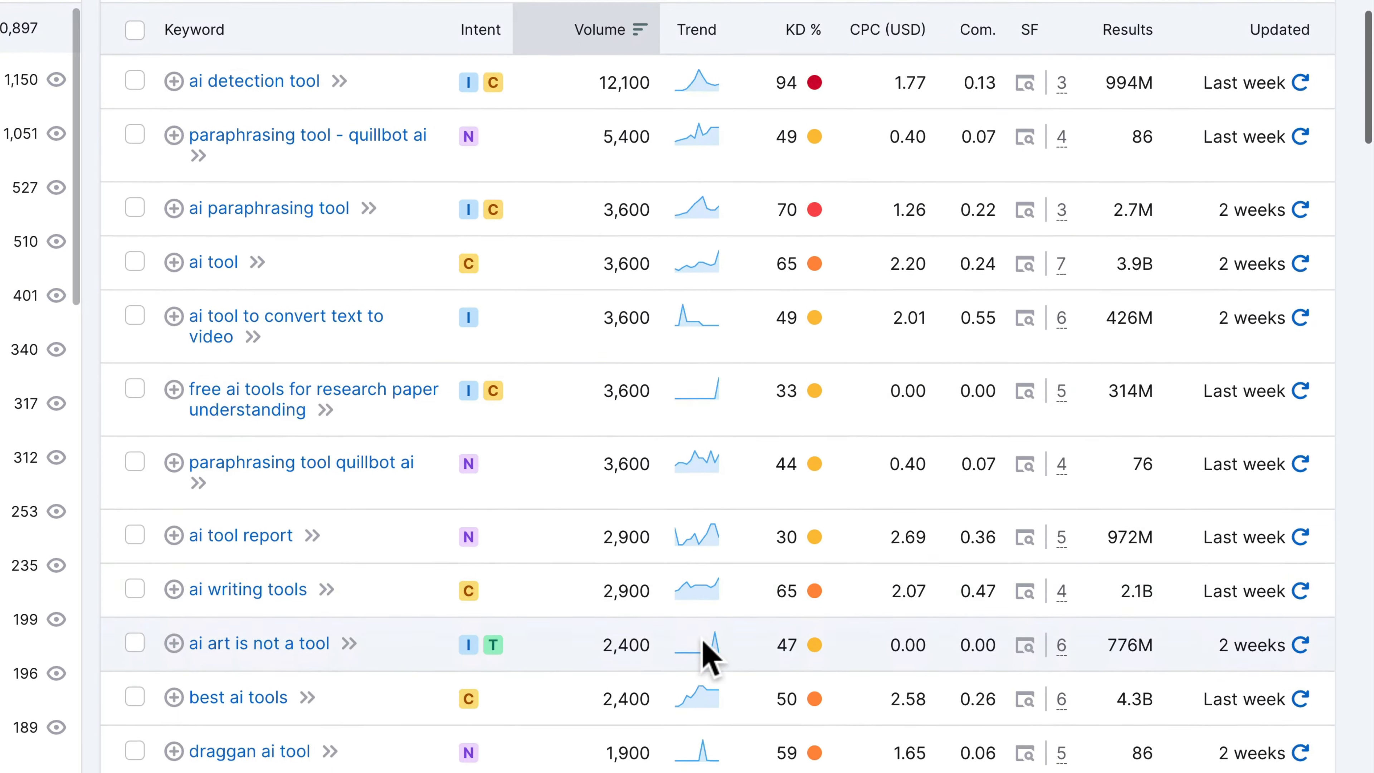
{"action": "scroll", "coordinate": [706, 652], "scroll_direction": "down", "scroll_amount": 5}
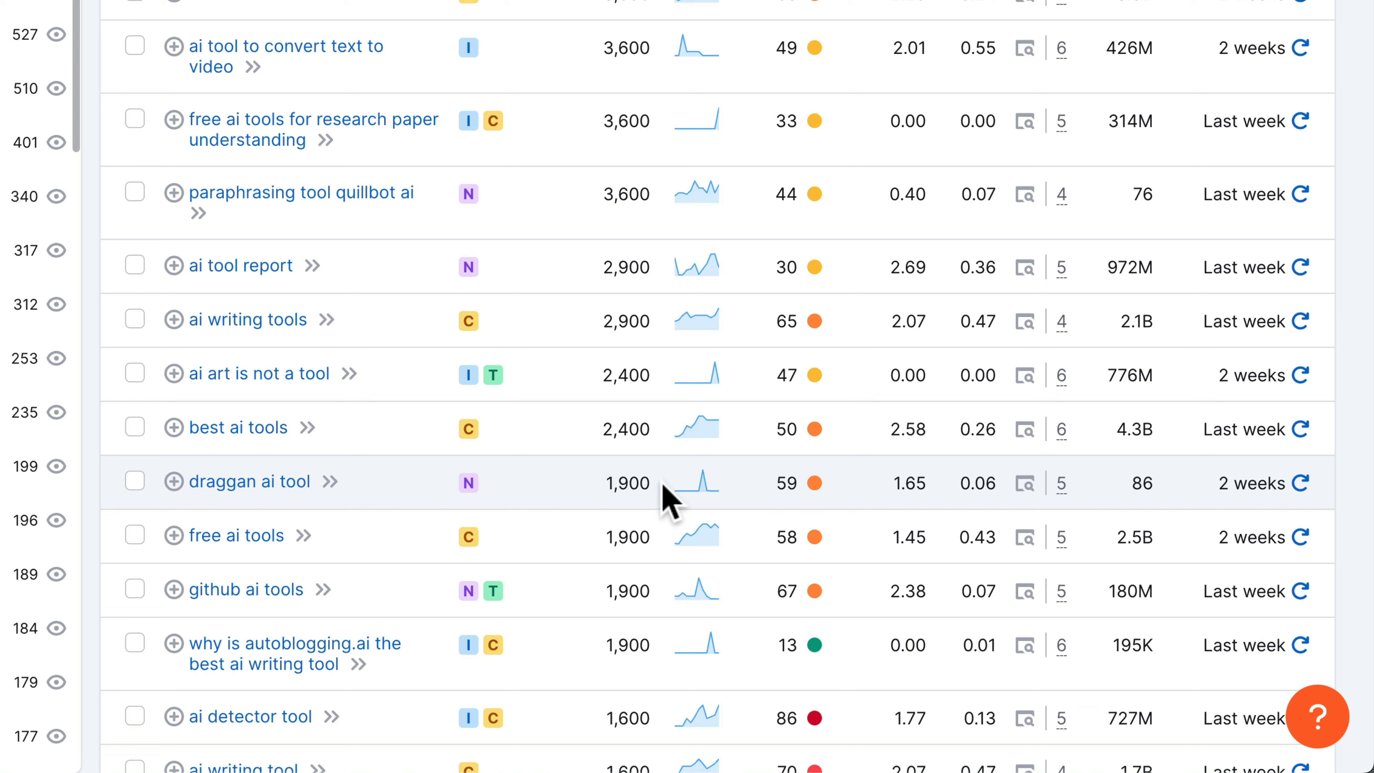
{"action": "left_click_drag", "start_coordinate": [660, 483], "coordinate": [603, 483]}
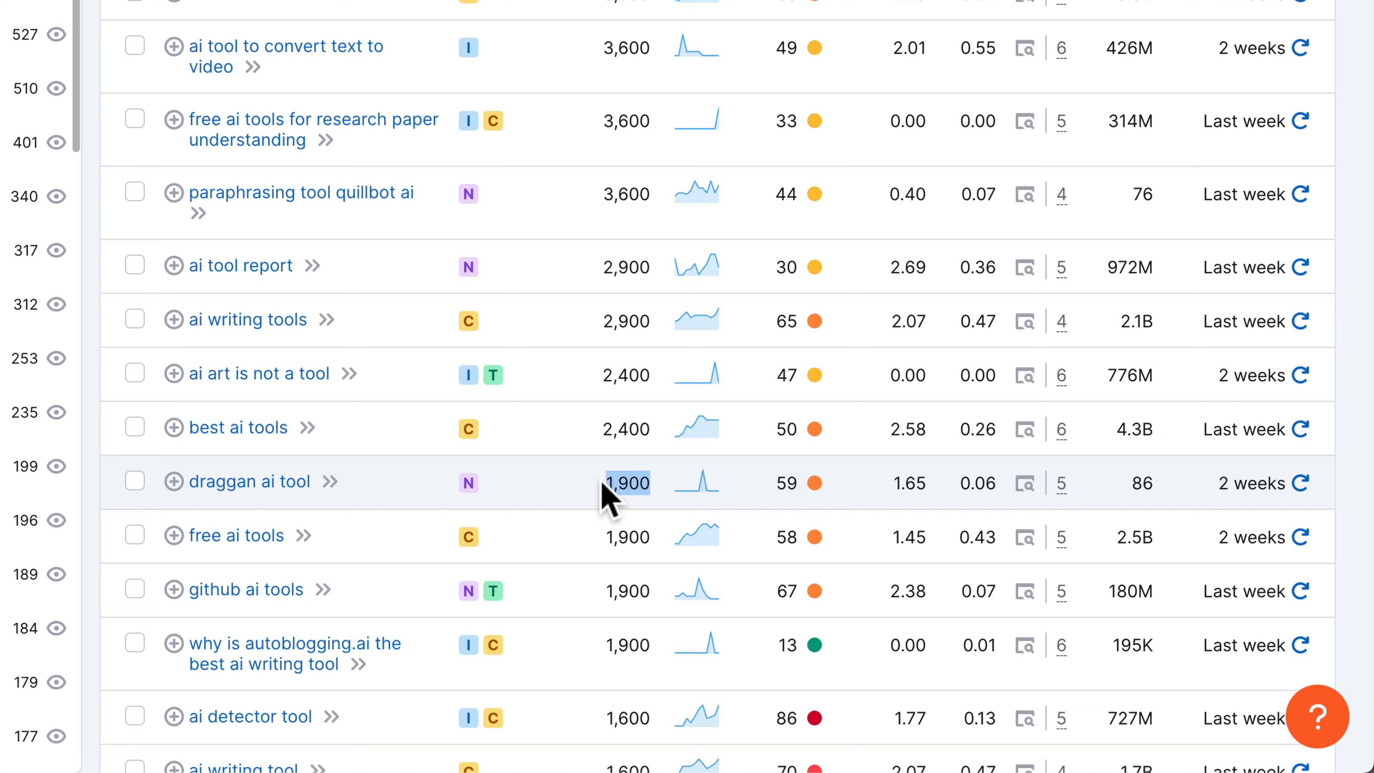
{"action": "triple_click", "coordinate": [265, 481]}
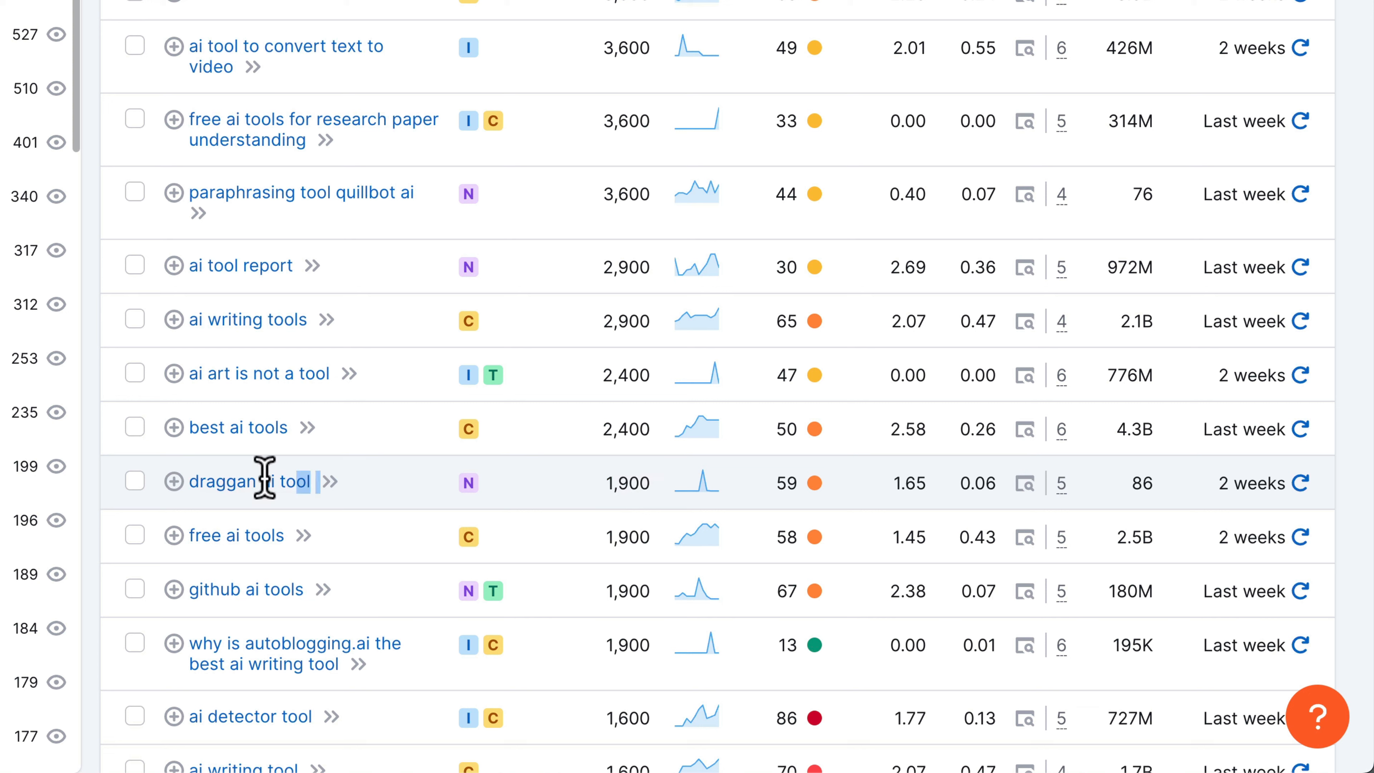
{"action": "left_click", "coordinate": [698, 486]}
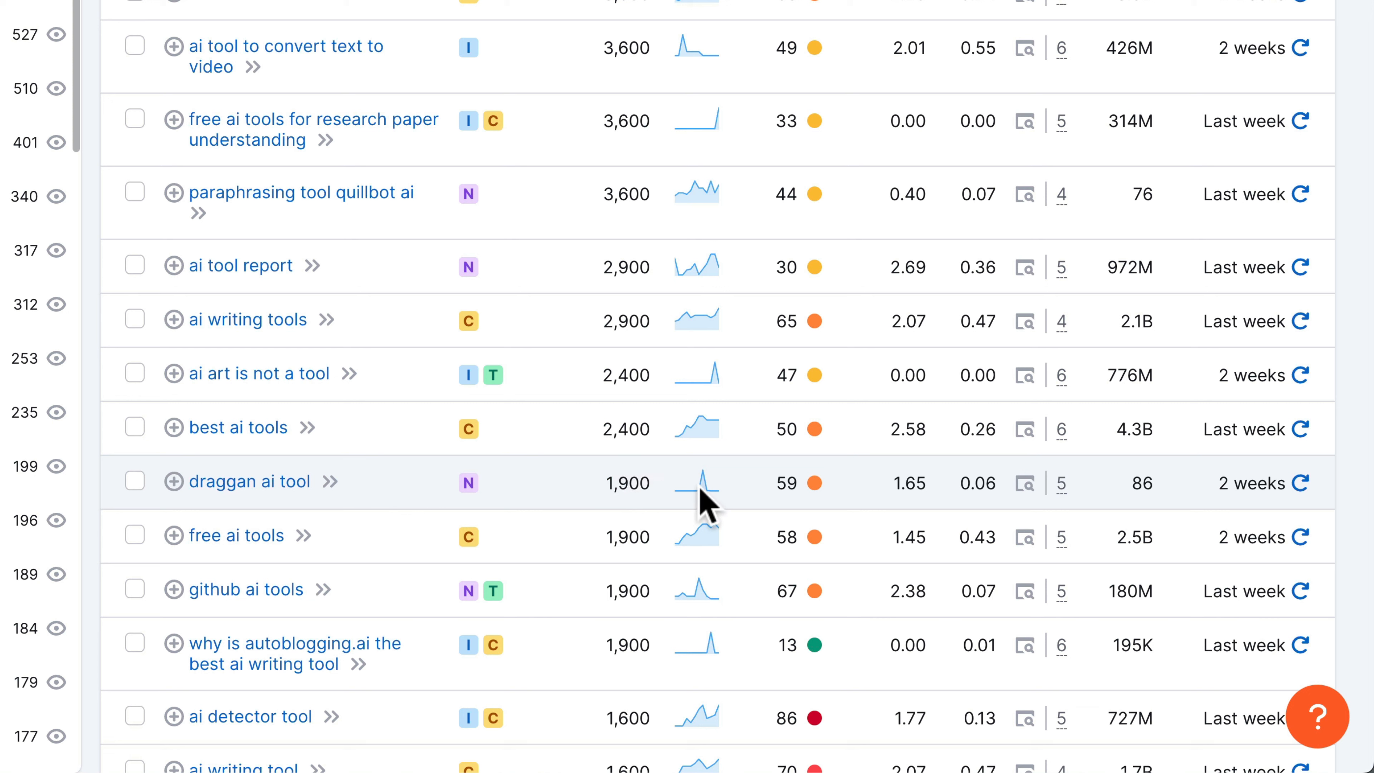
{"action": "left_click_drag", "start_coordinate": [664, 484], "coordinate": [602, 483]}
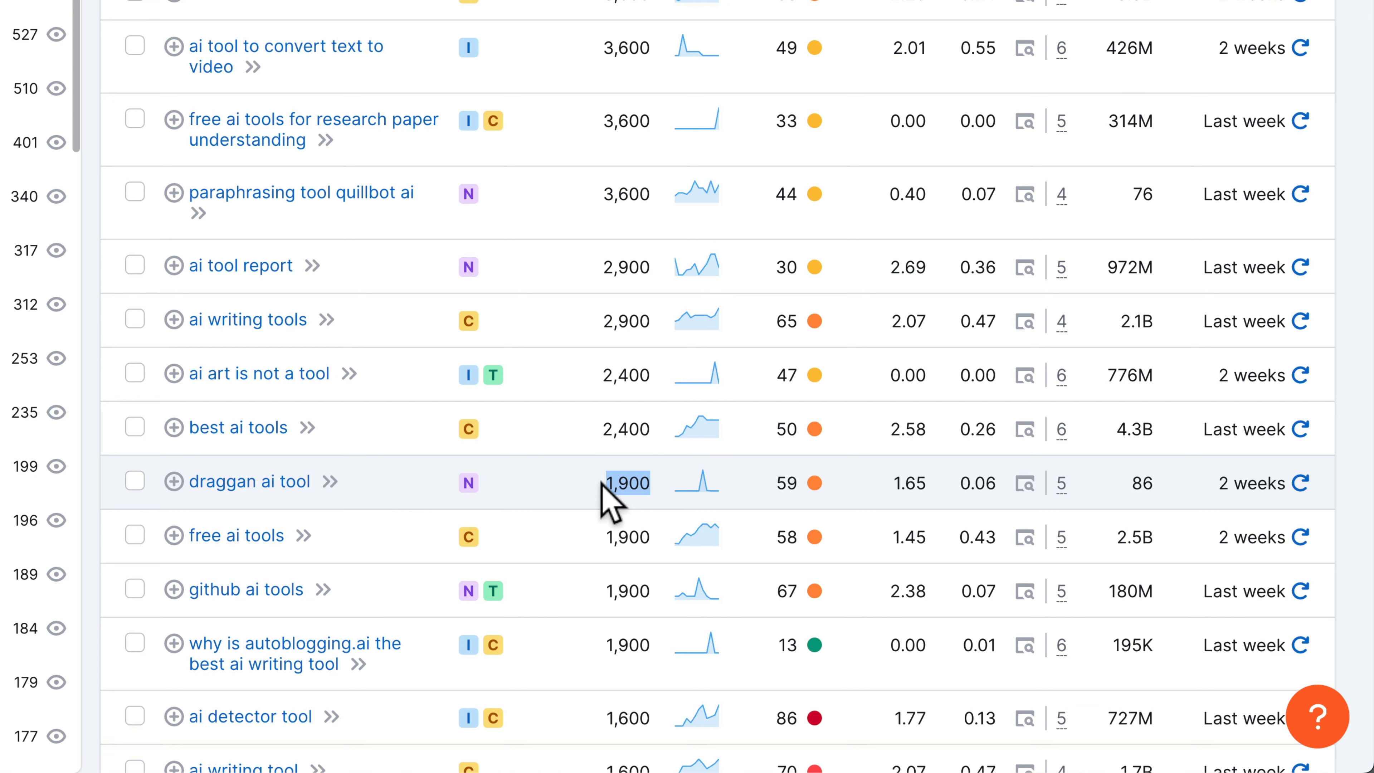
{"action": "left_click", "coordinate": [683, 487]}
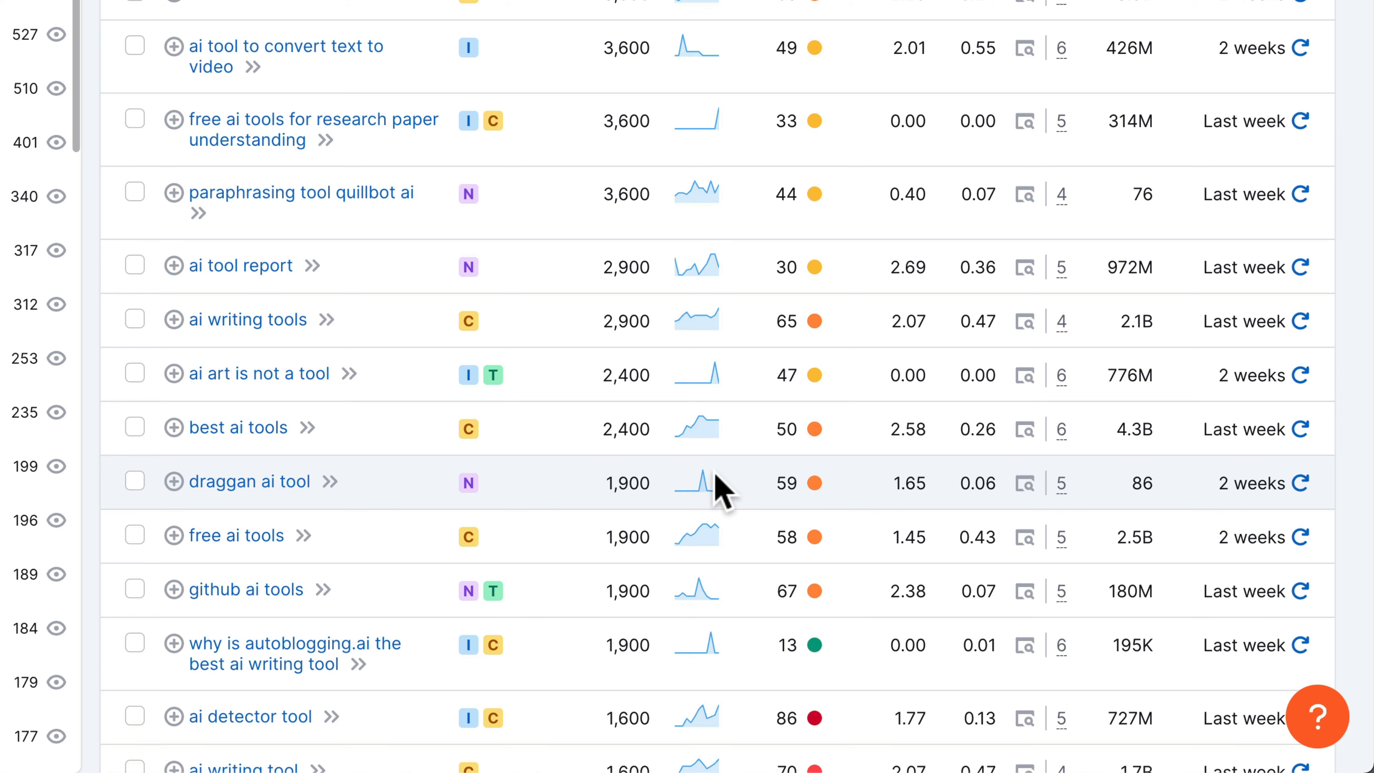
Step: Examine the keyword difficulty column and the difficulty ratings of "ai tools" and "ai detection tool"
{"action": "scroll", "coordinate": [736, 430], "scroll_direction": "up", "scroll_amount": 1}
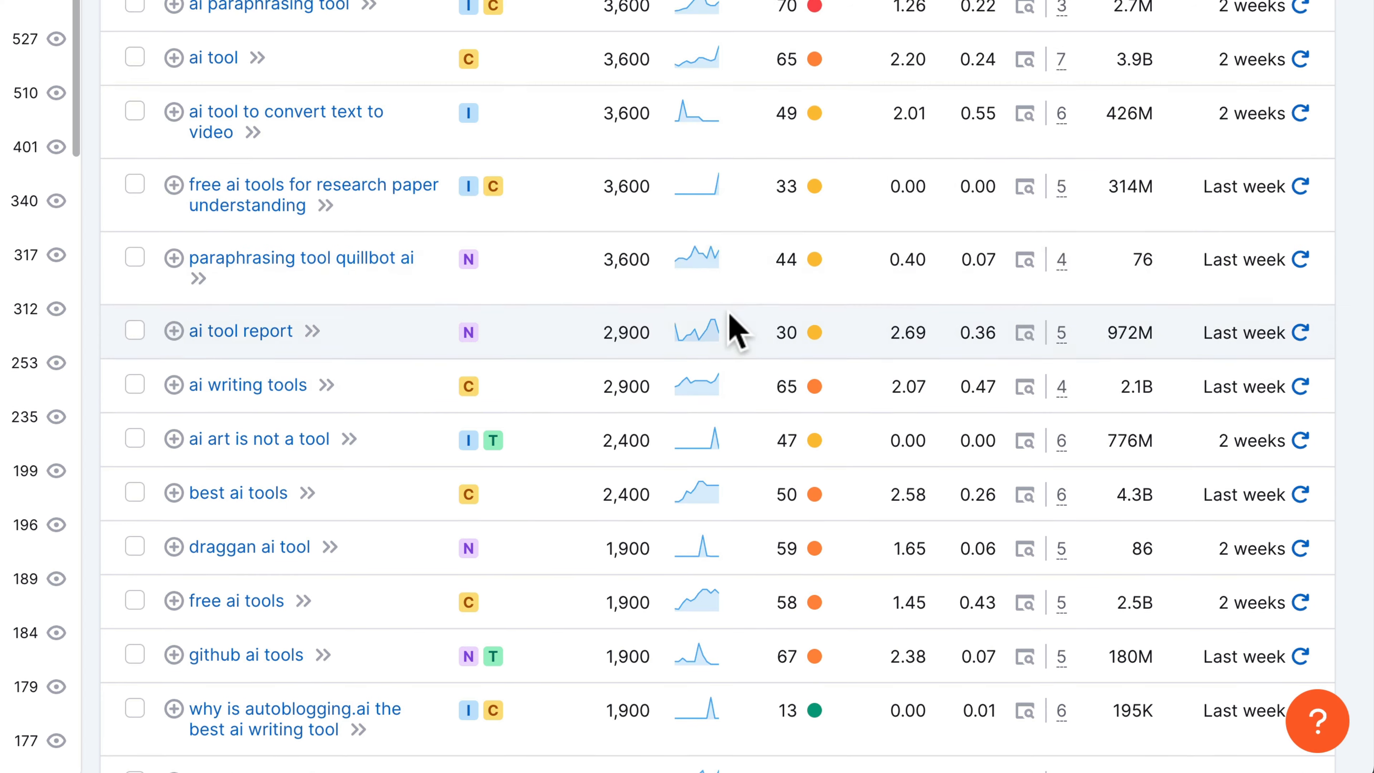
{"action": "scroll", "coordinate": [738, 446], "scroll_direction": "up", "scroll_amount": 5}
{"action": "scroll", "coordinate": [739, 447], "scroll_direction": "up", "scroll_amount": 3}
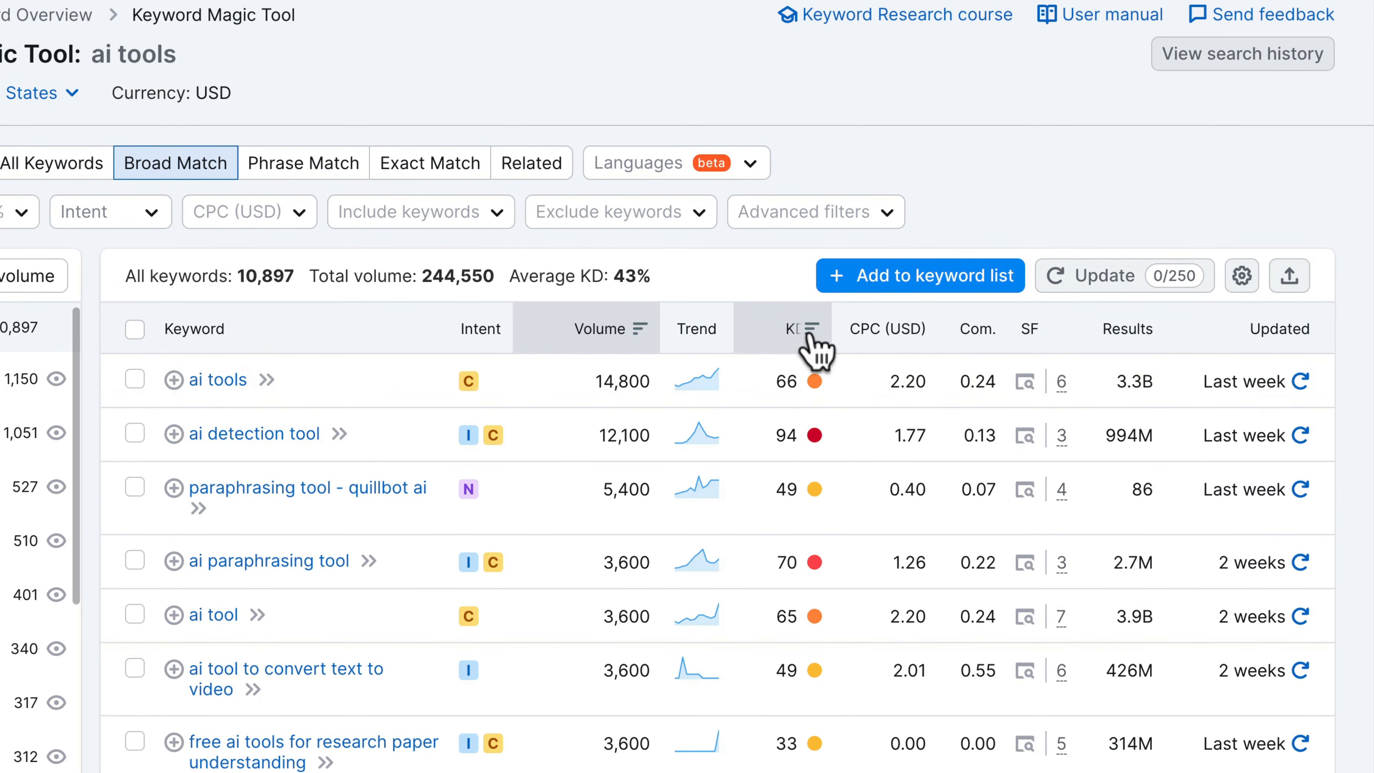
{"action": "mouse_move", "coordinate": [800, 333]}
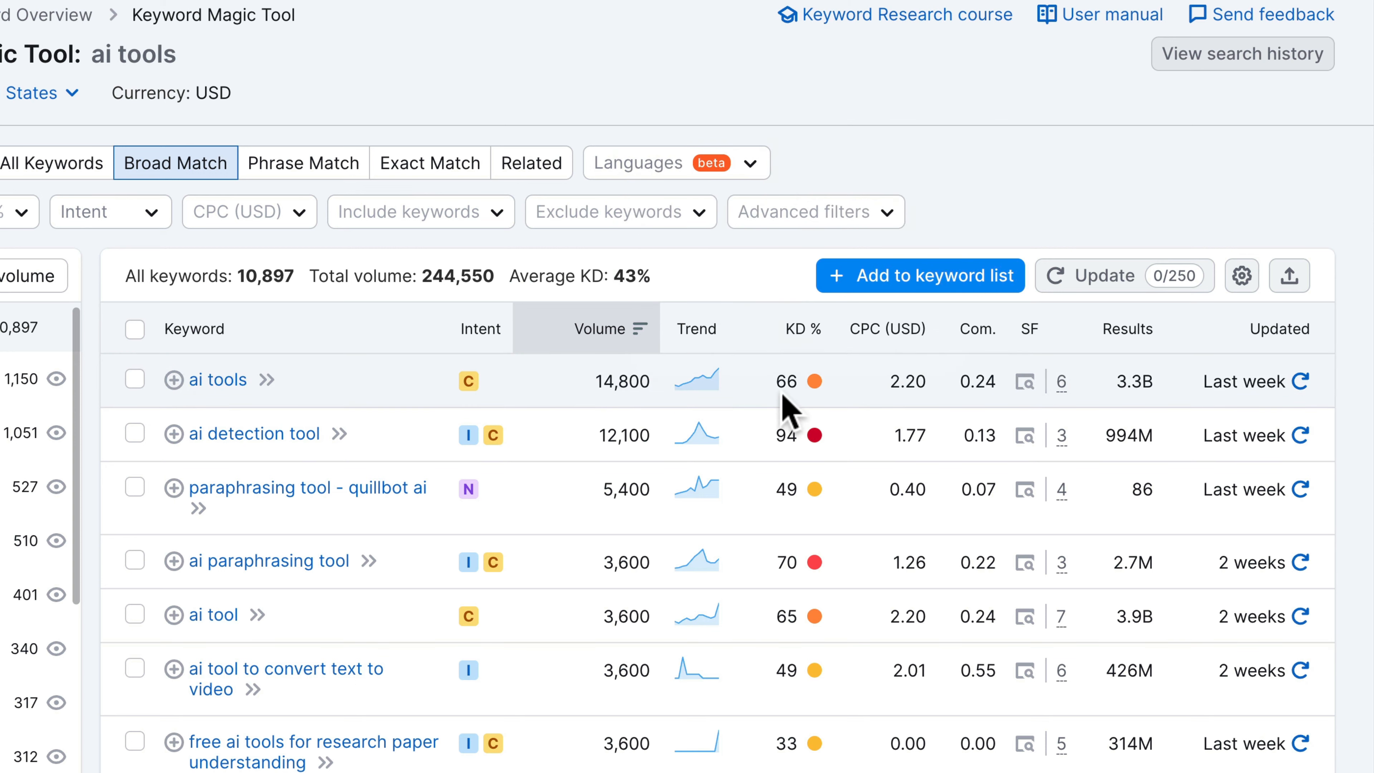
{"action": "mouse_move", "coordinate": [785, 381]}
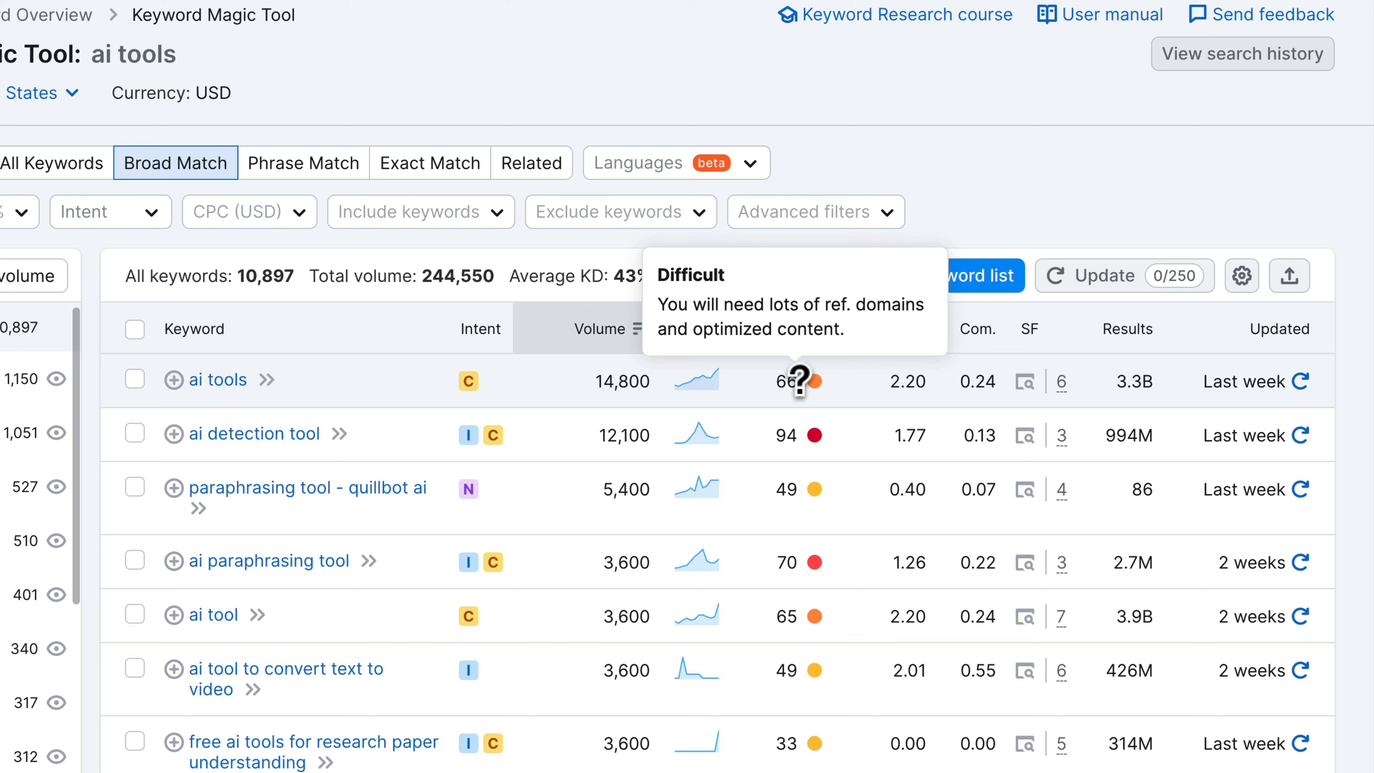
{"action": "mouse_move", "coordinate": [791, 431]}
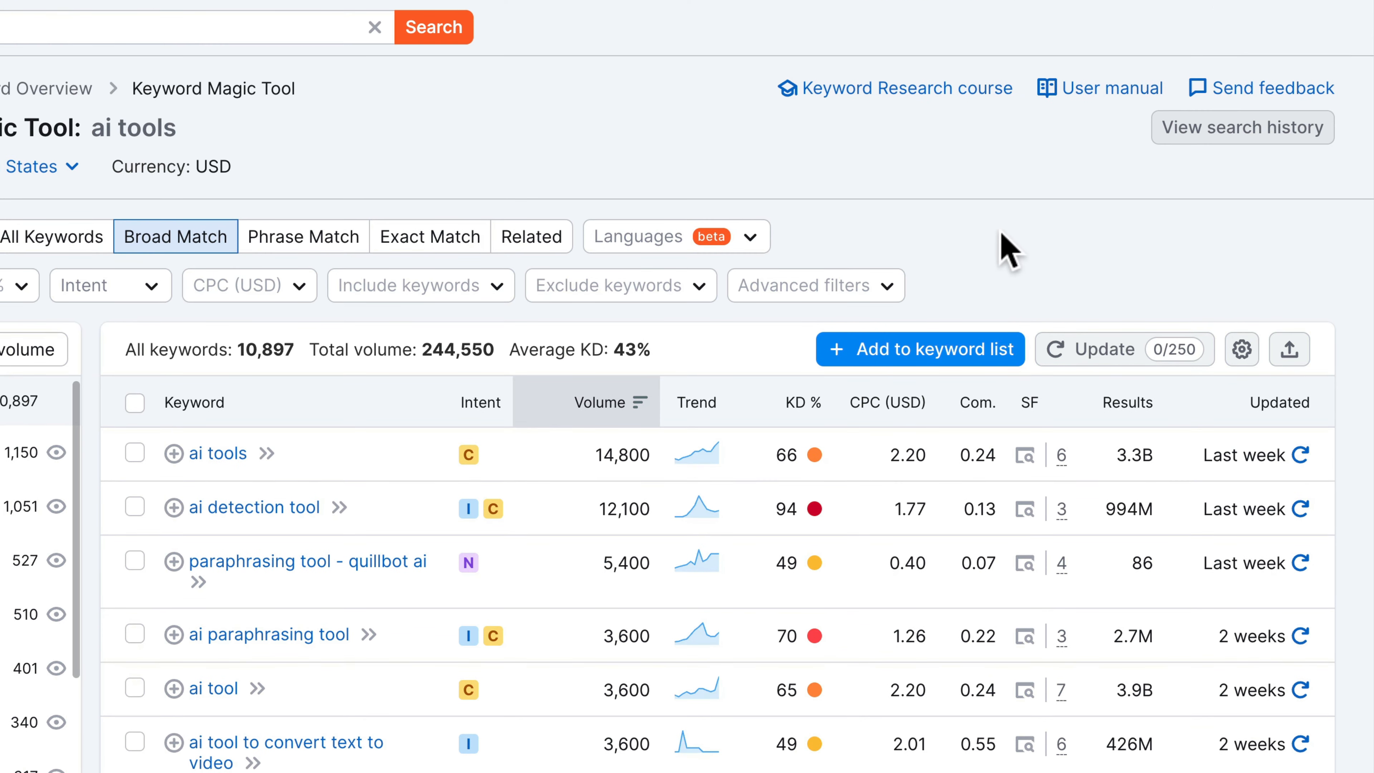
Step: Check the CPC column, and inspect the sponsored listing in the Google results for "ai tools"
{"action": "mouse_move", "coordinate": [875, 425]}
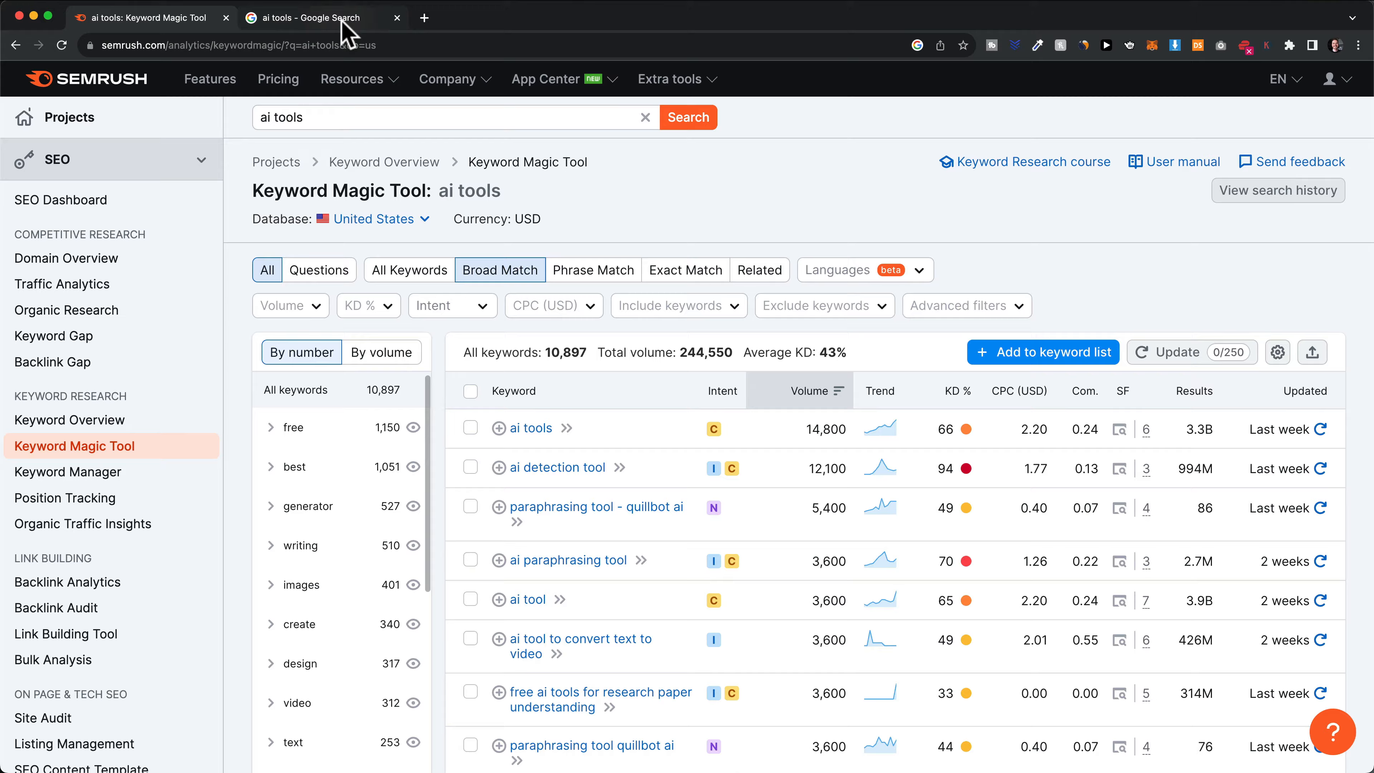
{"action": "left_click", "coordinate": [341, 24]}
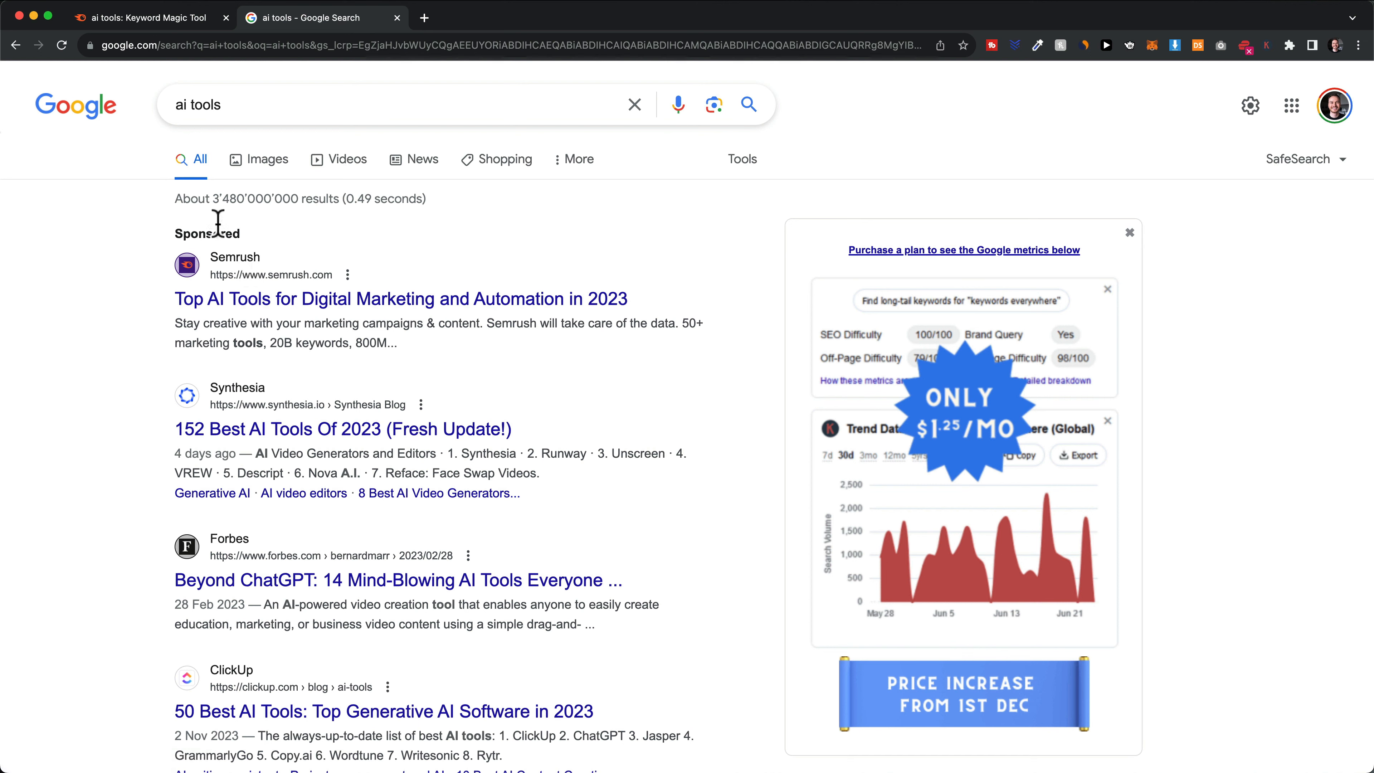
{"action": "mouse_move", "coordinate": [226, 233]}
{"action": "left_mouse_down"}
{"action": "mouse_move", "coordinate": [182, 233]}
{"action": "mouse_move", "coordinate": [252, 234]}
{"action": "left_mouse_up"}
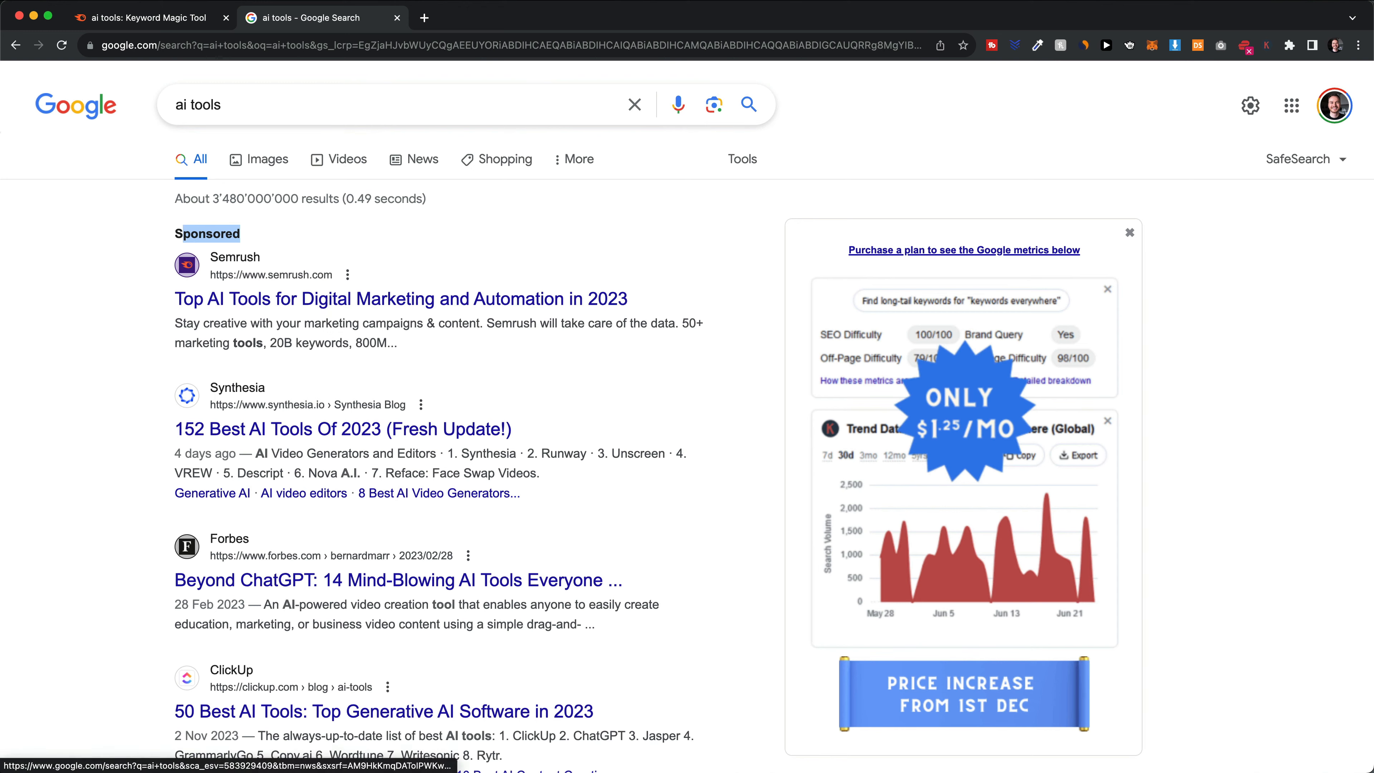
Step: Return to the Keyword Magic Tool and examine the CPC, competition and SERP features columns for "ai tools"
{"action": "left_click", "coordinate": [163, 18]}
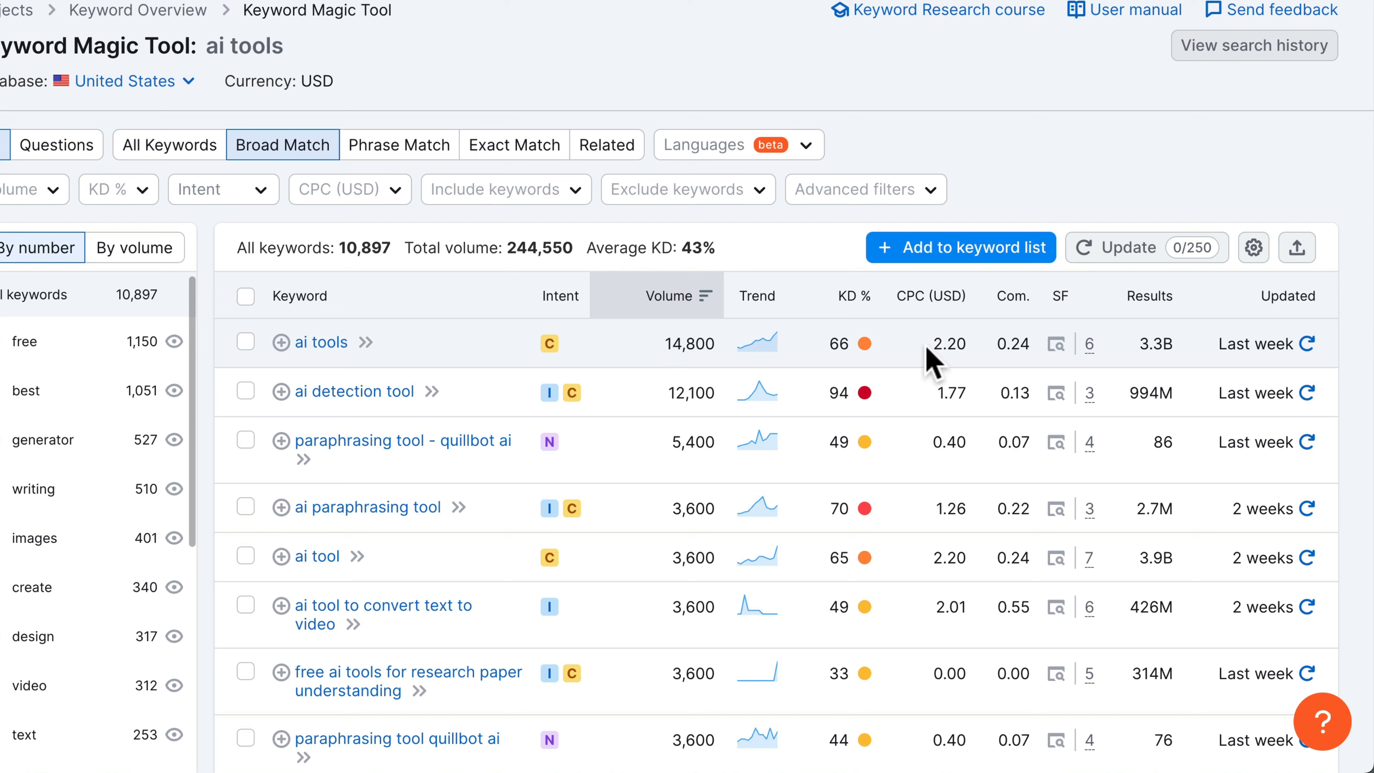
{"action": "left_click_drag", "start_coordinate": [928, 347], "coordinate": [977, 346]}
{"action": "left_click", "coordinate": [973, 344]}
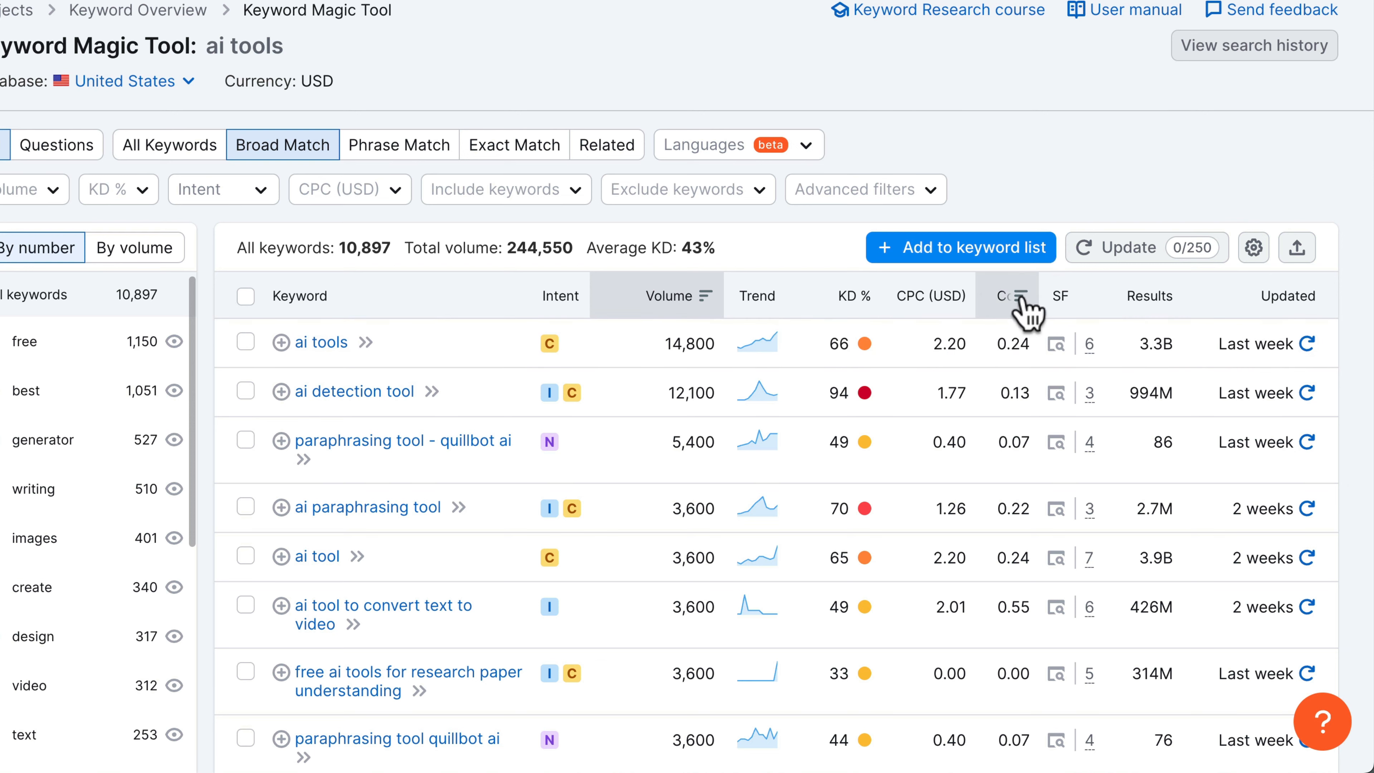
{"action": "mouse_move", "coordinate": [1024, 306]}
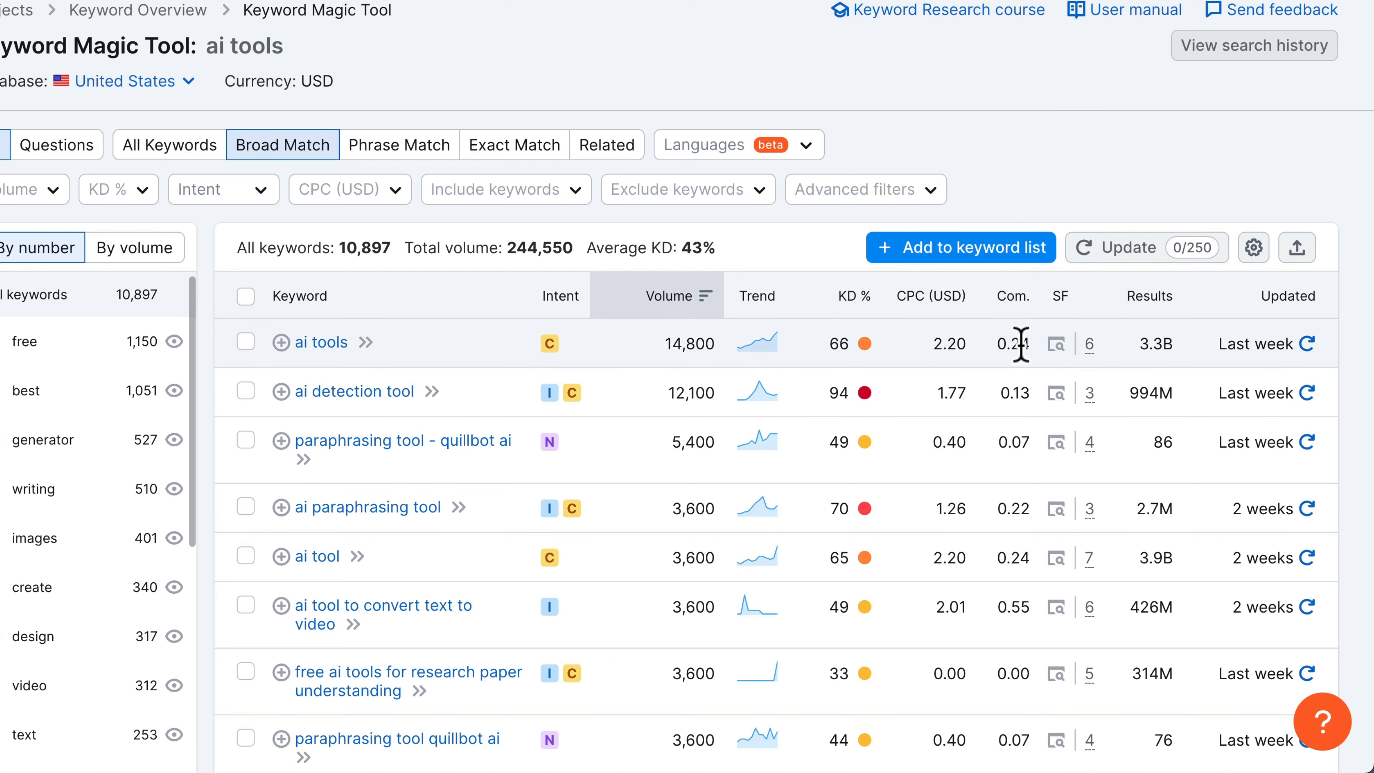
{"action": "mouse_move", "coordinate": [1063, 298]}
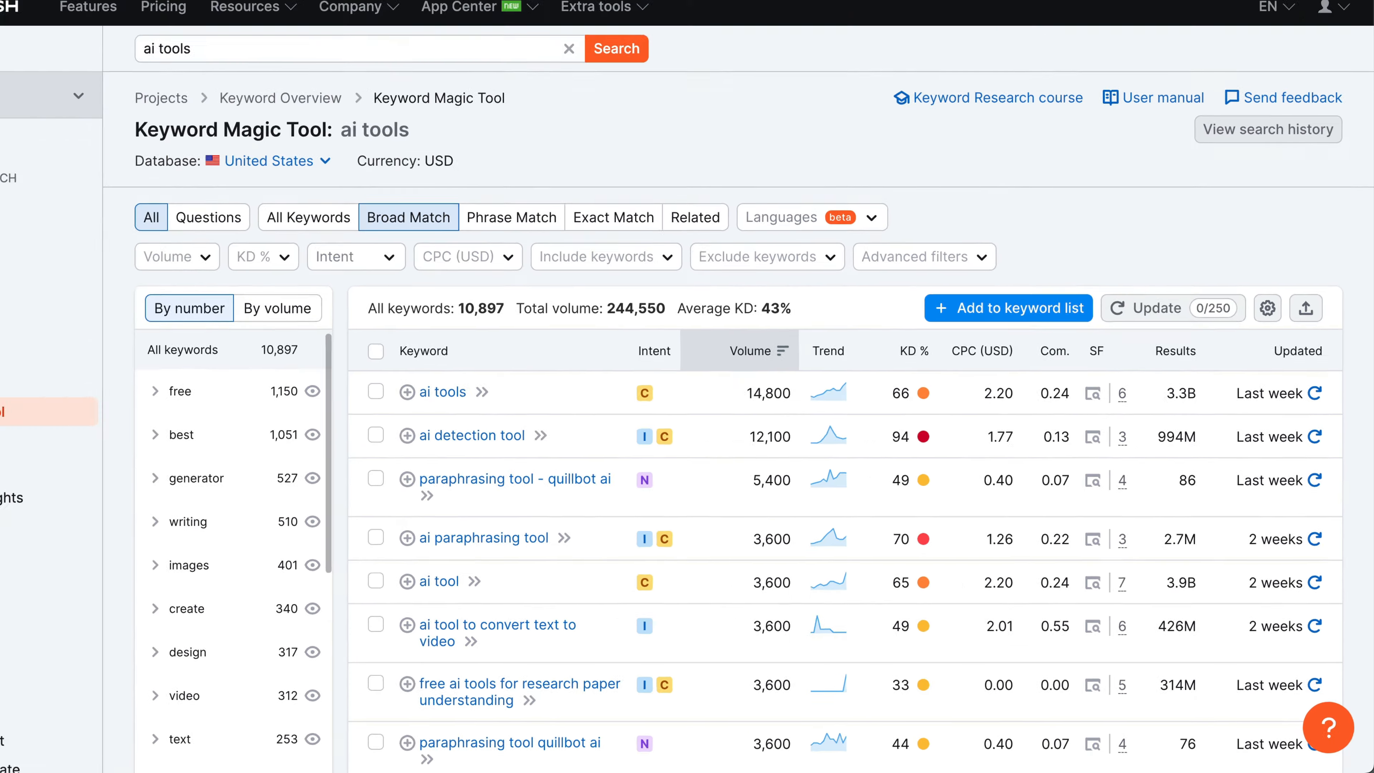
Step: Switch to the Google results for "ai tools" and examine the listings, the People also ask section and the related searches
{"action": "left_click", "coordinate": [347, 18]}
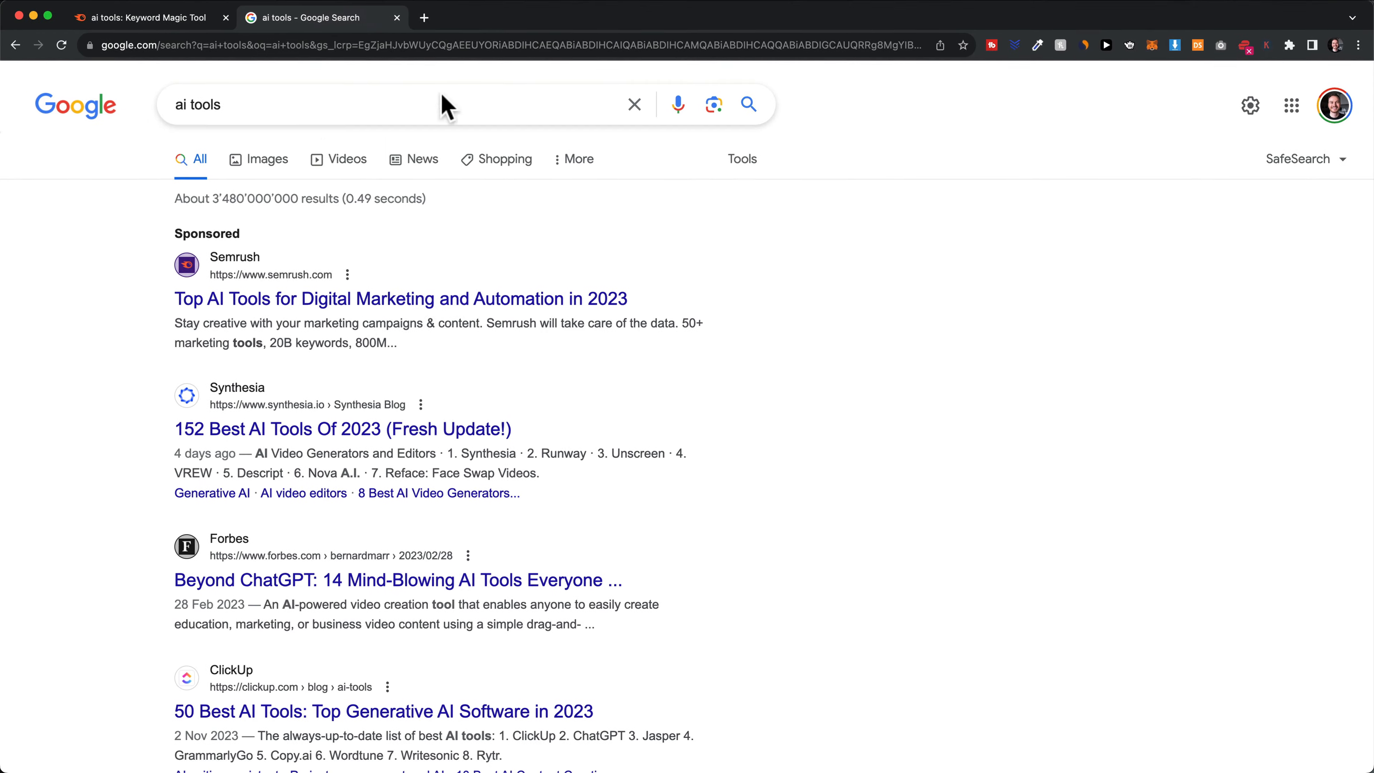
{"action": "scroll", "coordinate": [454, 301], "scroll_direction": "down", "scroll_amount": 3}
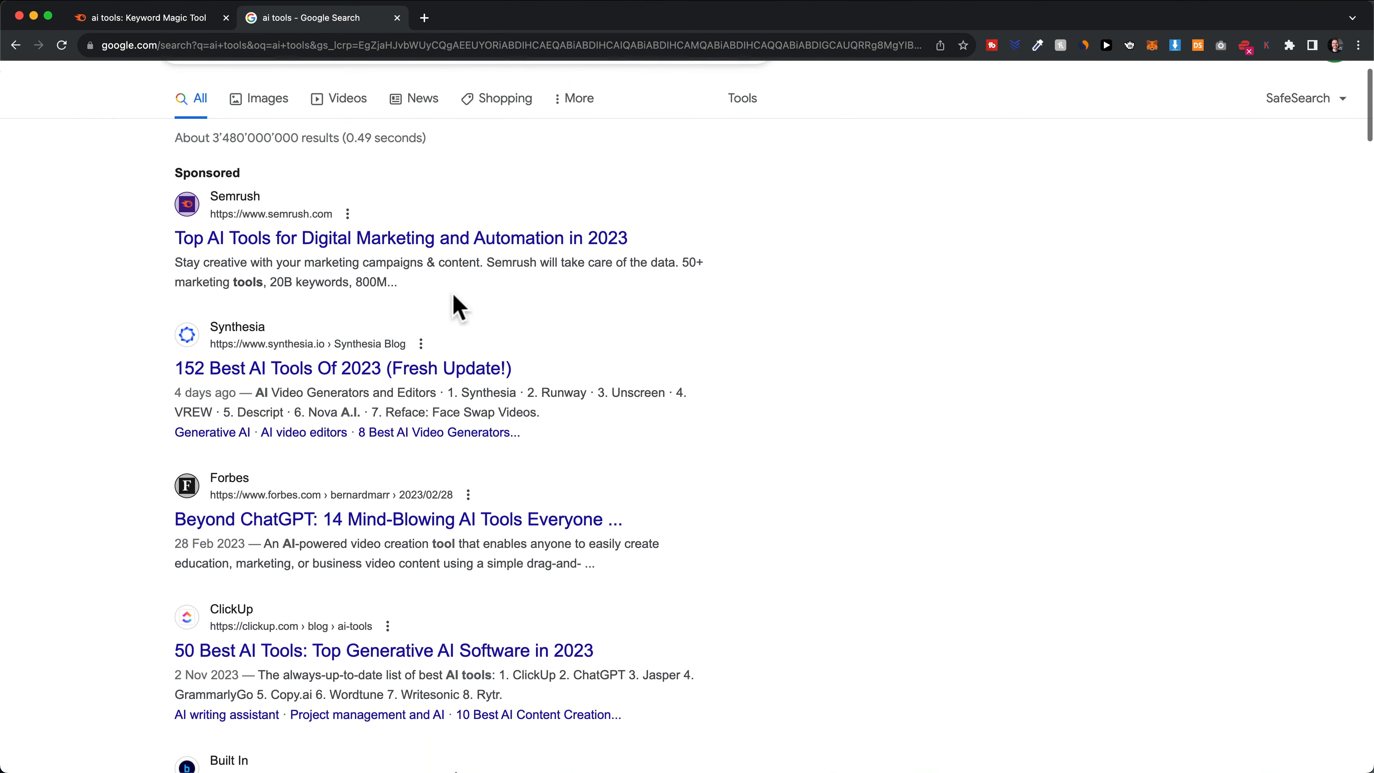
{"action": "scroll", "coordinate": [335, 303], "scroll_direction": "down", "scroll_amount": 2}
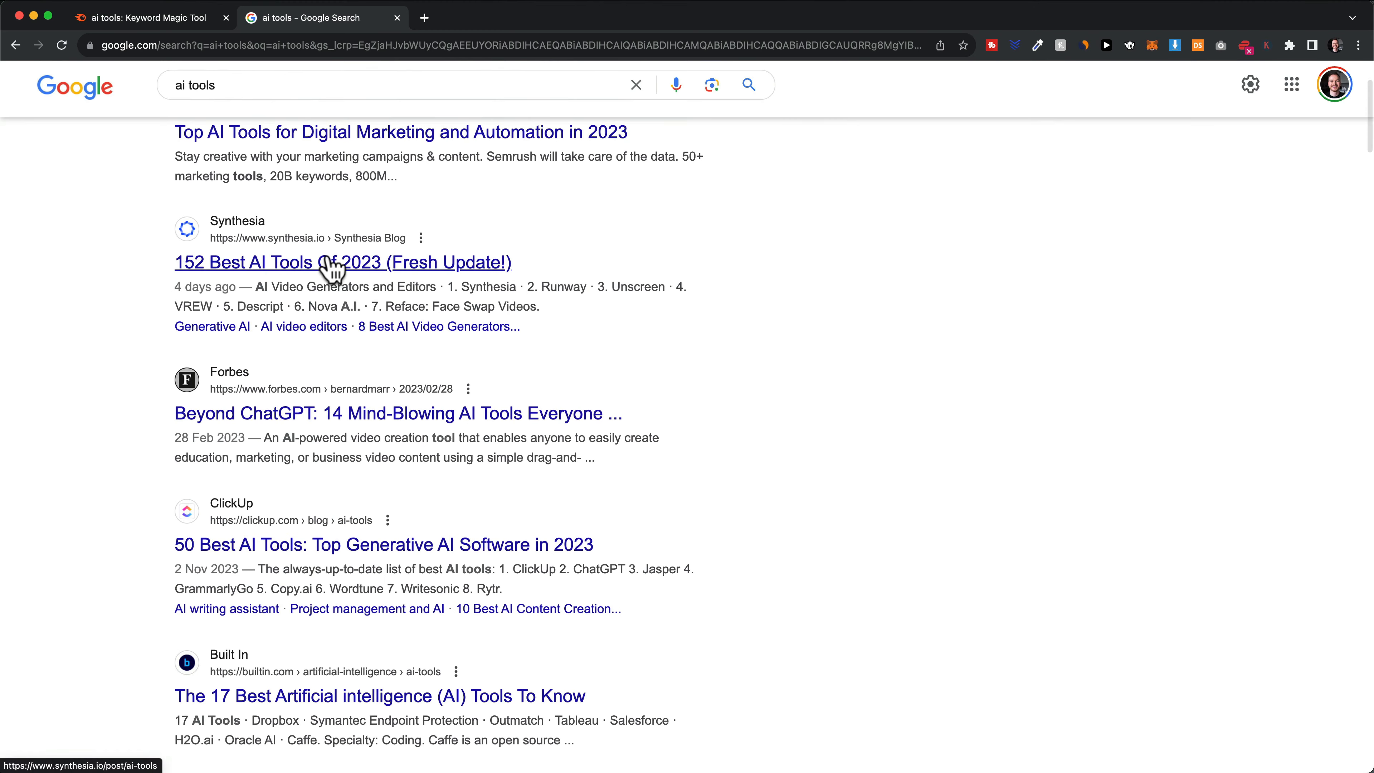
{"action": "scroll", "coordinate": [331, 269], "scroll_direction": "down", "scroll_amount": 10}
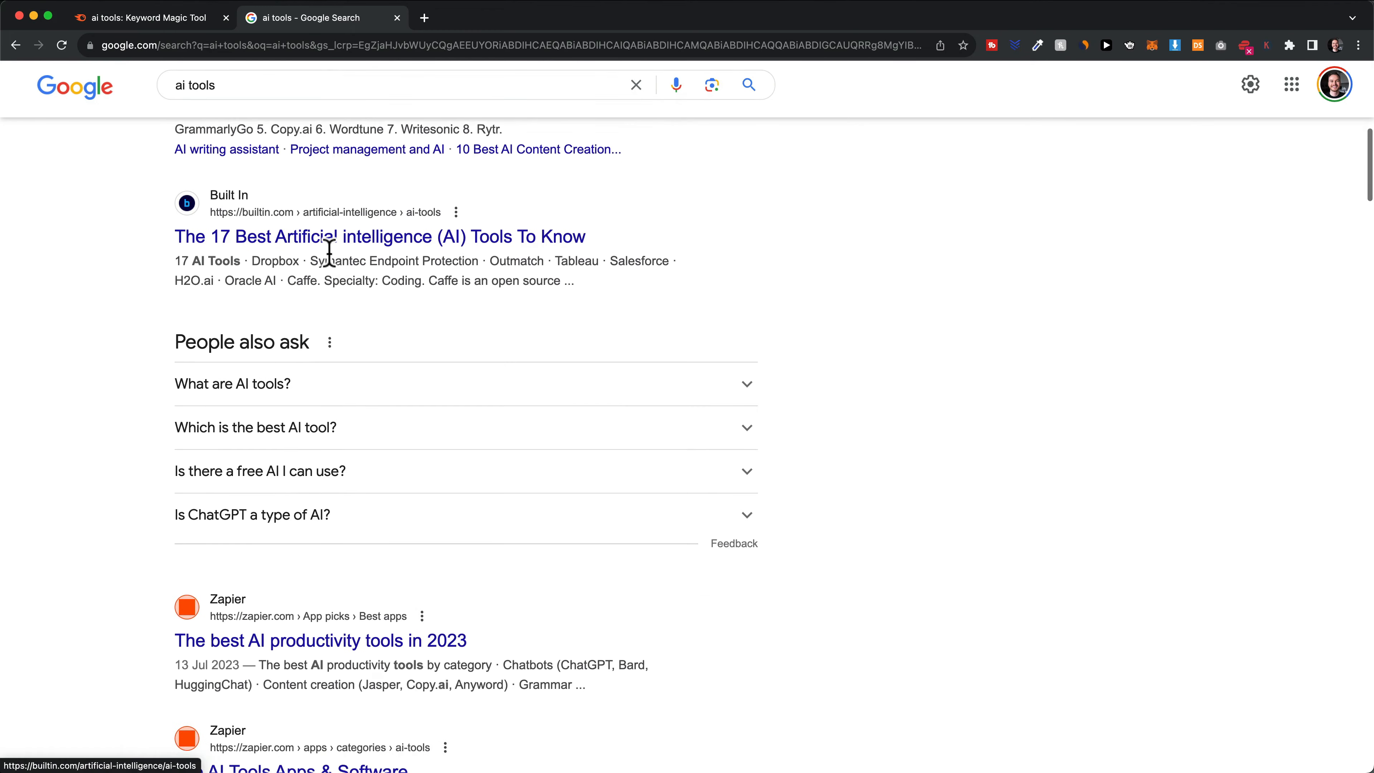
{"action": "left_click_drag", "start_coordinate": [173, 283], "coordinate": [359, 292]}
{"action": "scroll", "coordinate": [358, 291], "scroll_direction": "down", "scroll_amount": 12}
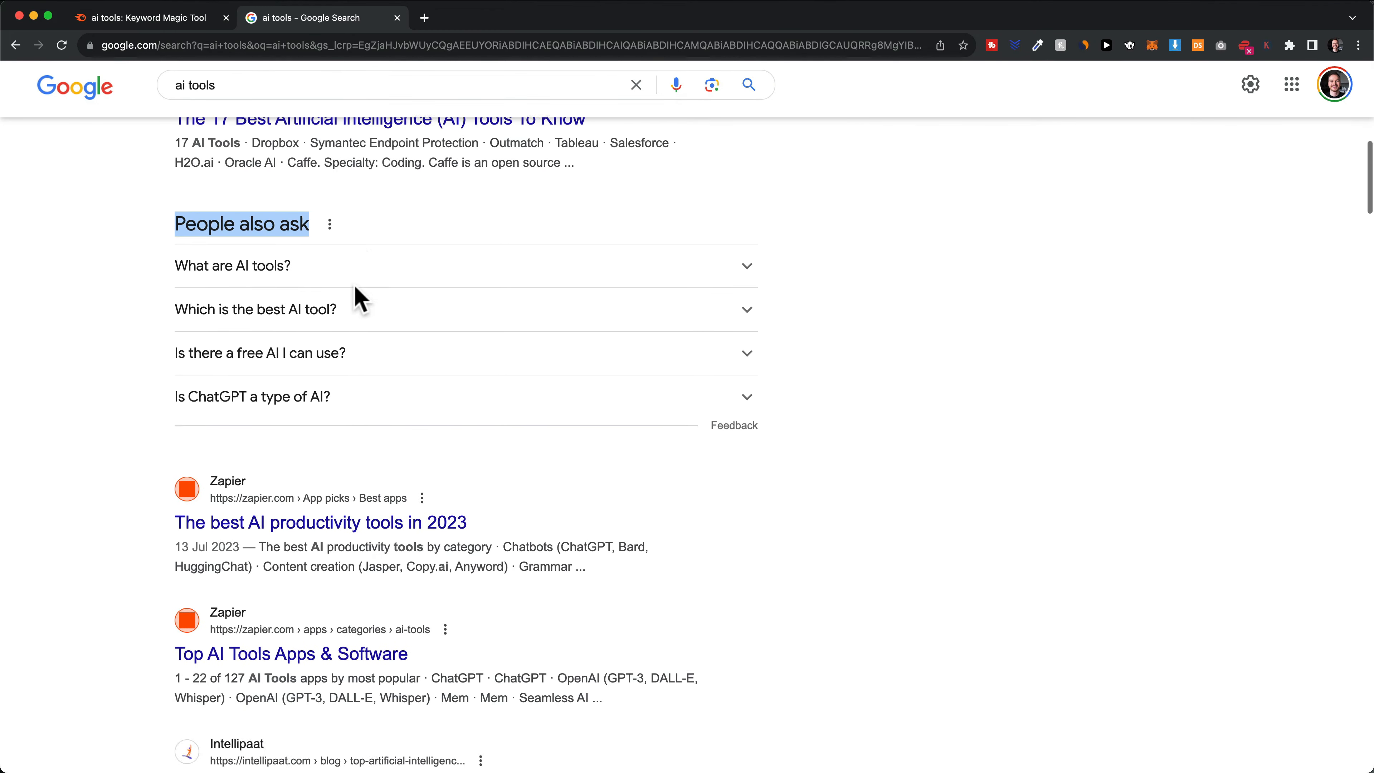
{"action": "scroll", "coordinate": [355, 293], "scroll_direction": "down", "scroll_amount": 14}
{"action": "scroll", "coordinate": [356, 298], "scroll_direction": "up", "scroll_amount": 4}
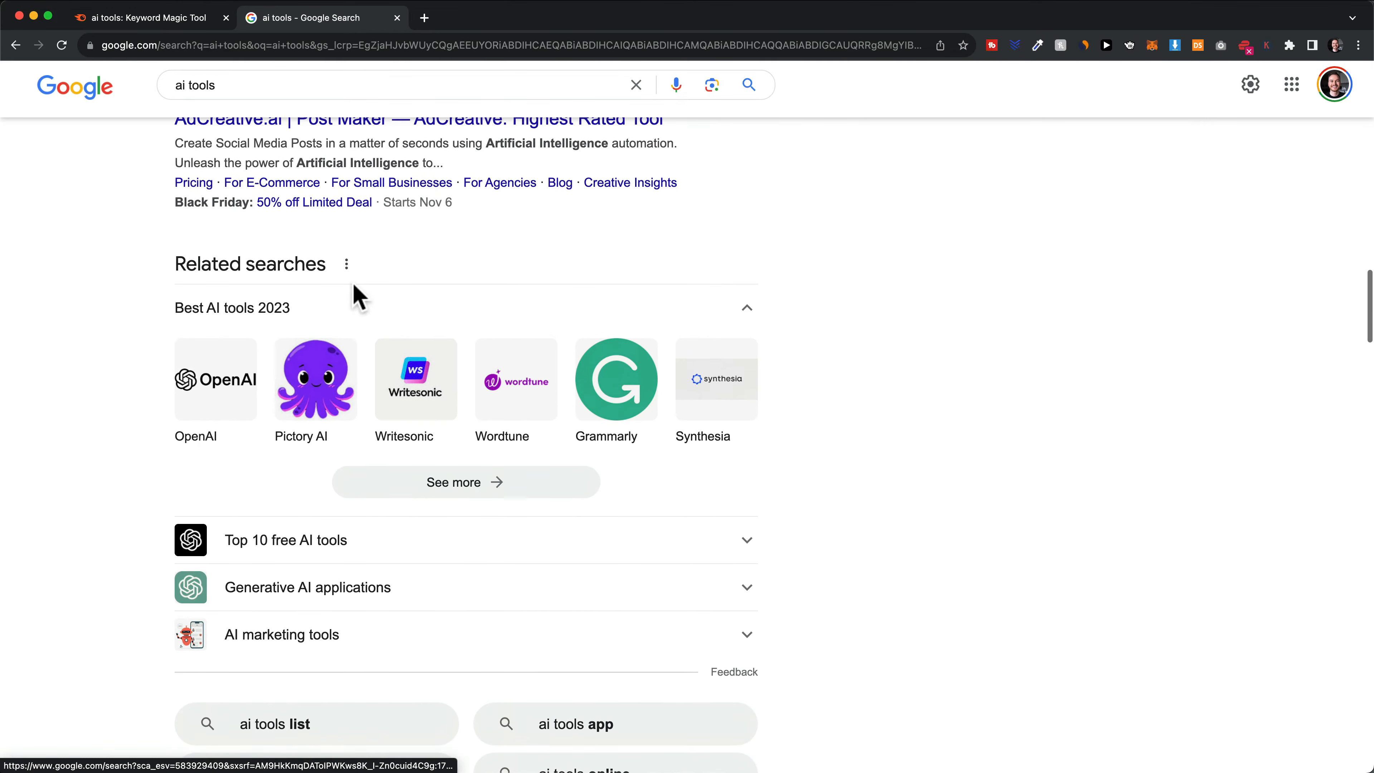
{"action": "left_click_drag", "start_coordinate": [175, 307], "coordinate": [227, 308]}
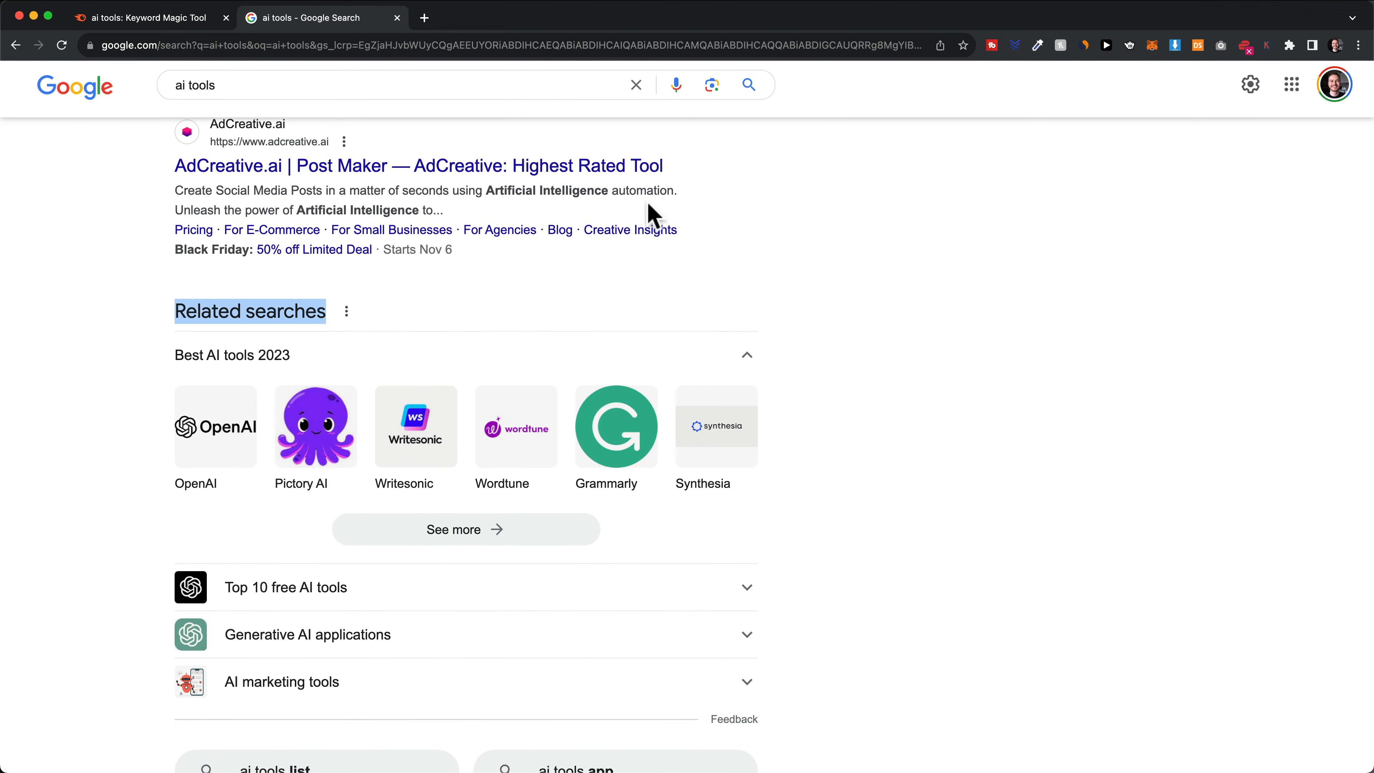
{"action": "scroll", "coordinate": [408, 372], "scroll_direction": "up", "scroll_amount": 8}
{"action": "scroll", "coordinate": [415, 336], "scroll_direction": "up", "scroll_amount": 20}
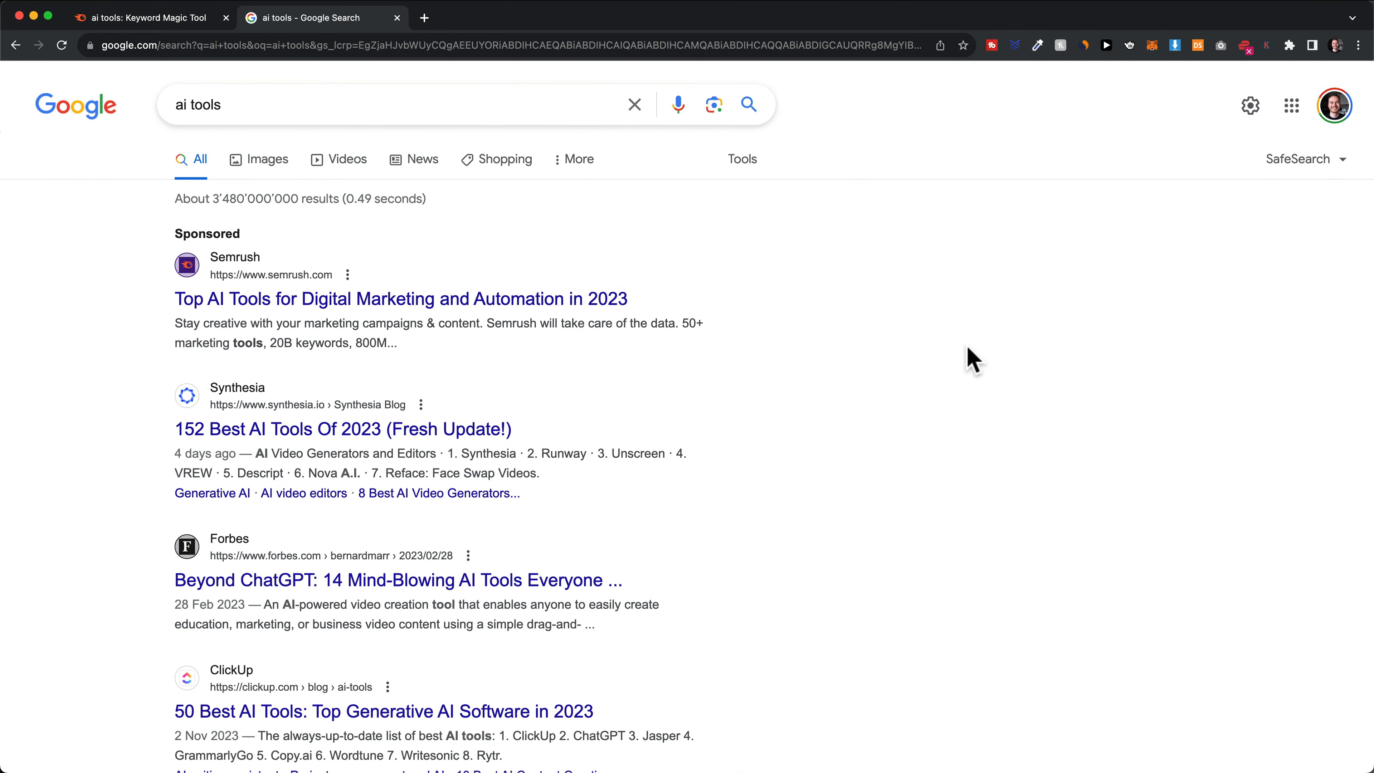
Step: Go back to the Keyword Magic Tool and examine the Results and Updated columns
{"action": "left_click", "coordinate": [206, 19]}
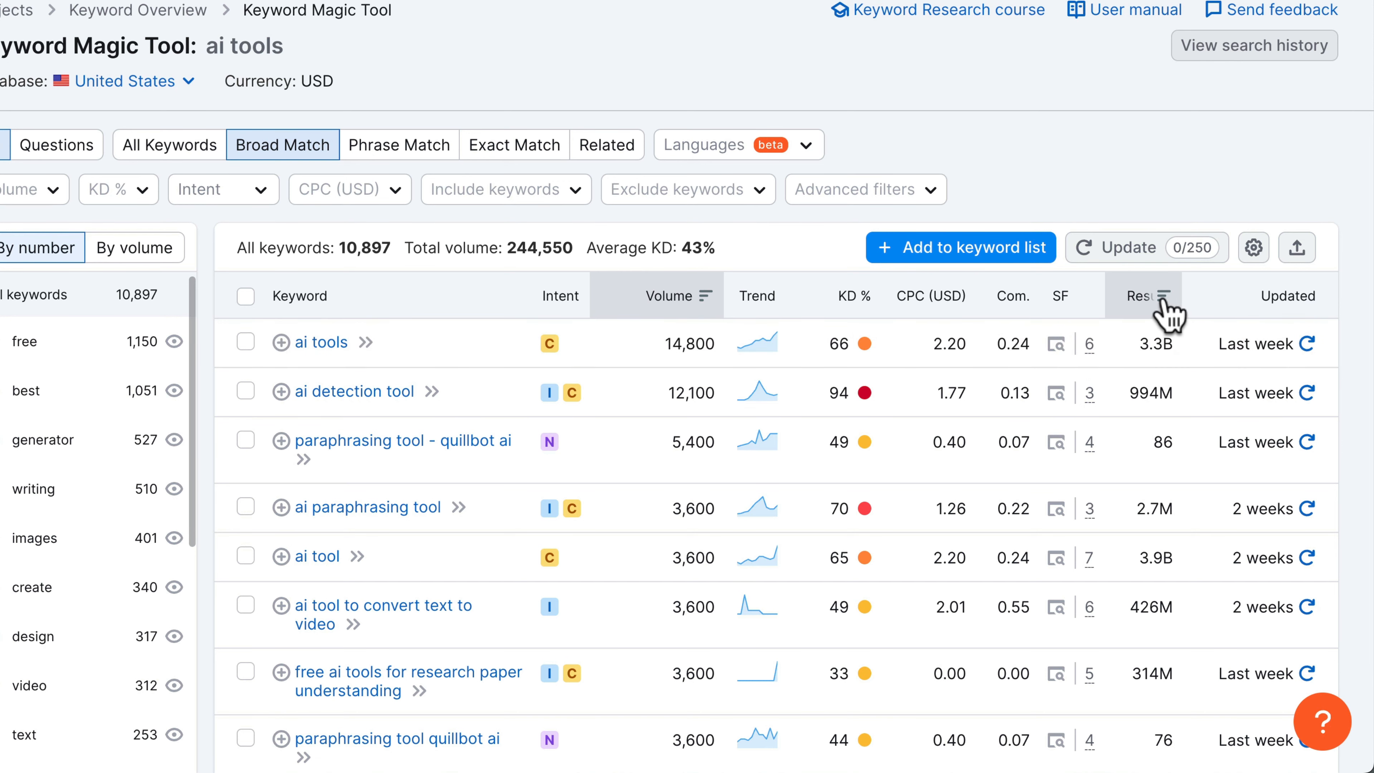
{"action": "mouse_move", "coordinate": [1166, 312]}
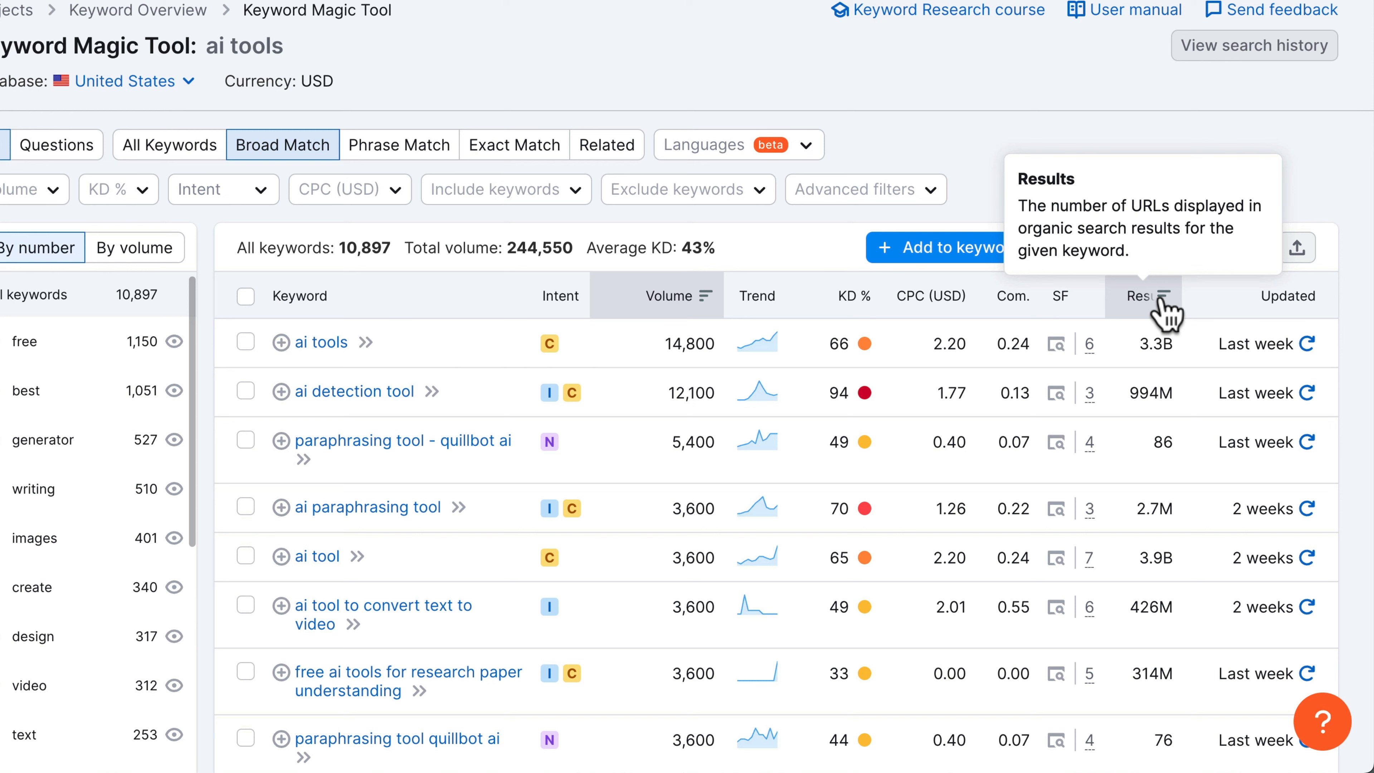
{"action": "mouse_move", "coordinate": [1285, 316]}
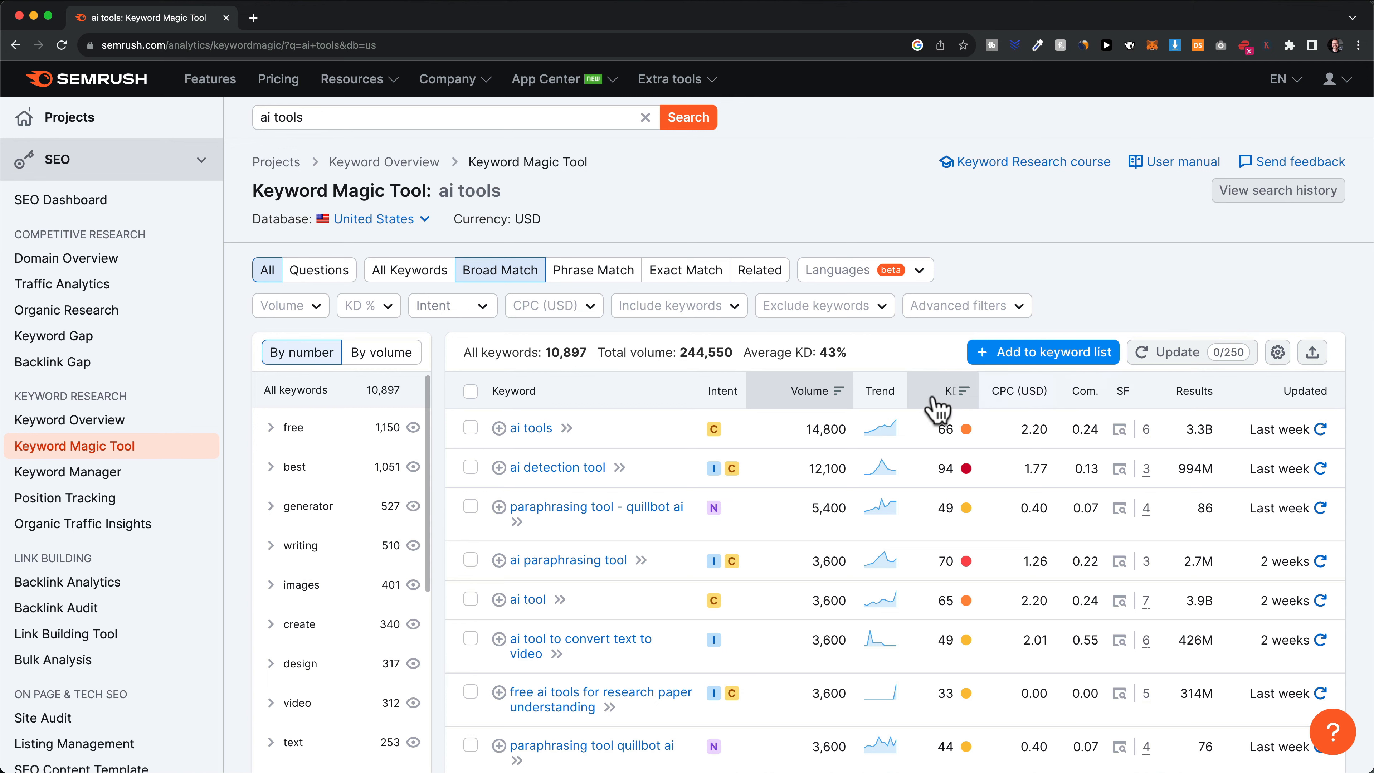
Step: Read the definition of Keyword Difficulty and compare the ratings of "ai detection tool" and "ai tools"
{"action": "mouse_move", "coordinate": [938, 409]}
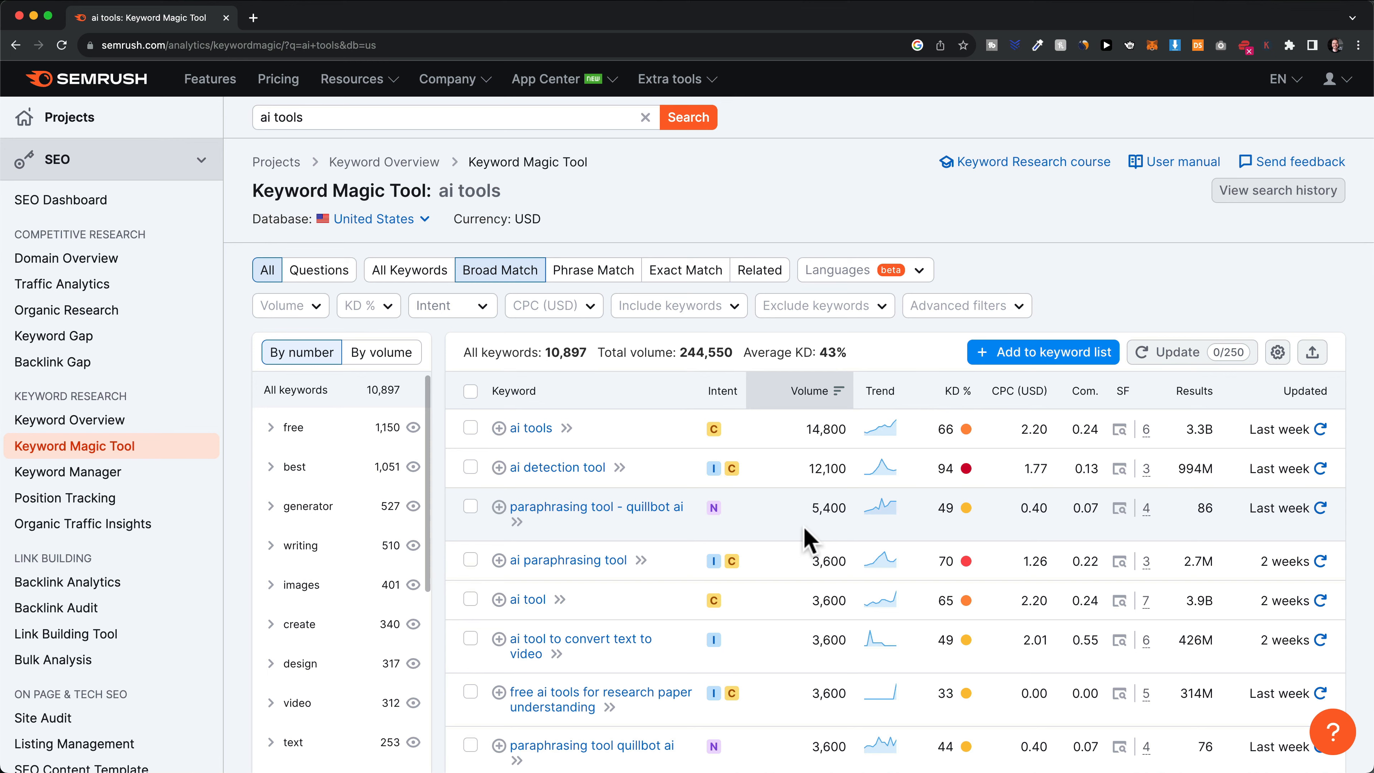
{"action": "scroll", "coordinate": [806, 539], "scroll_direction": "down", "scroll_amount": 2}
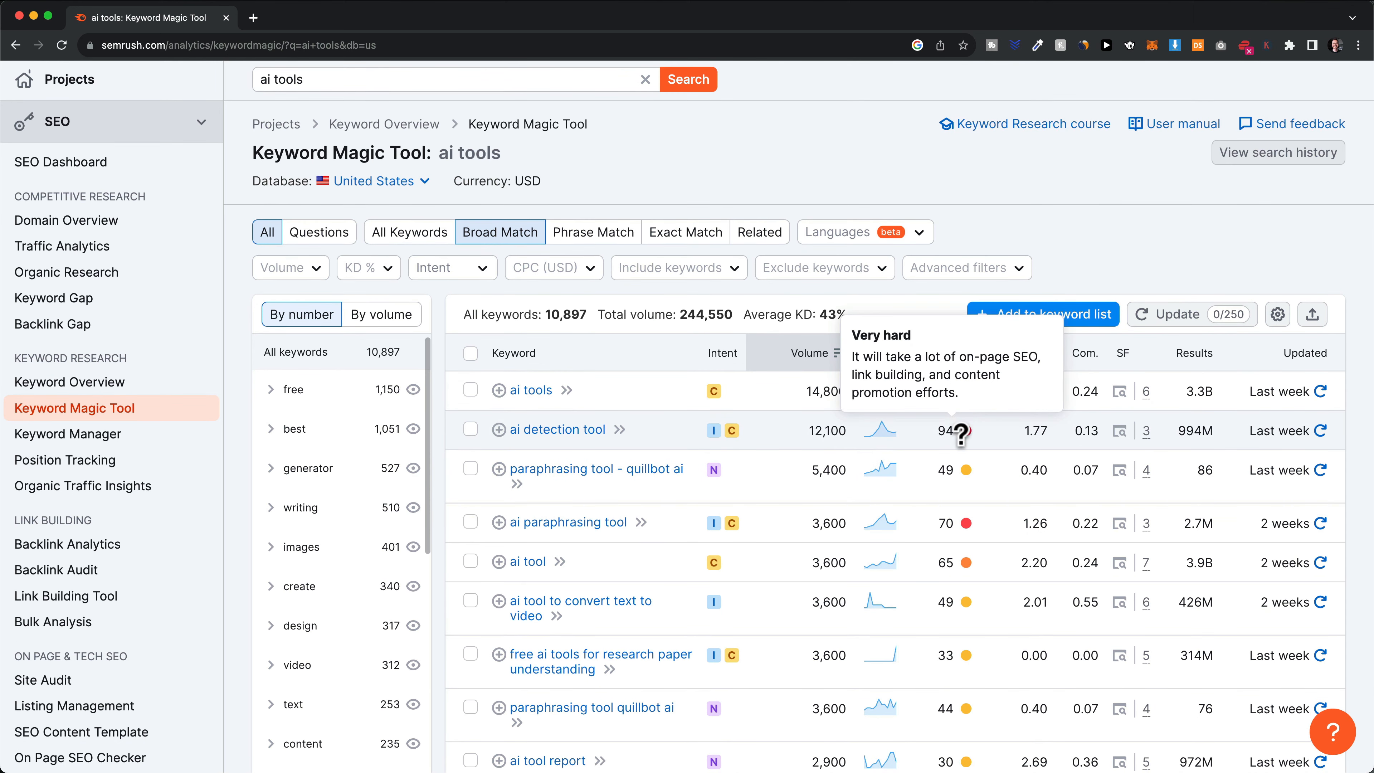
{"action": "mouse_move", "coordinate": [961, 362]}
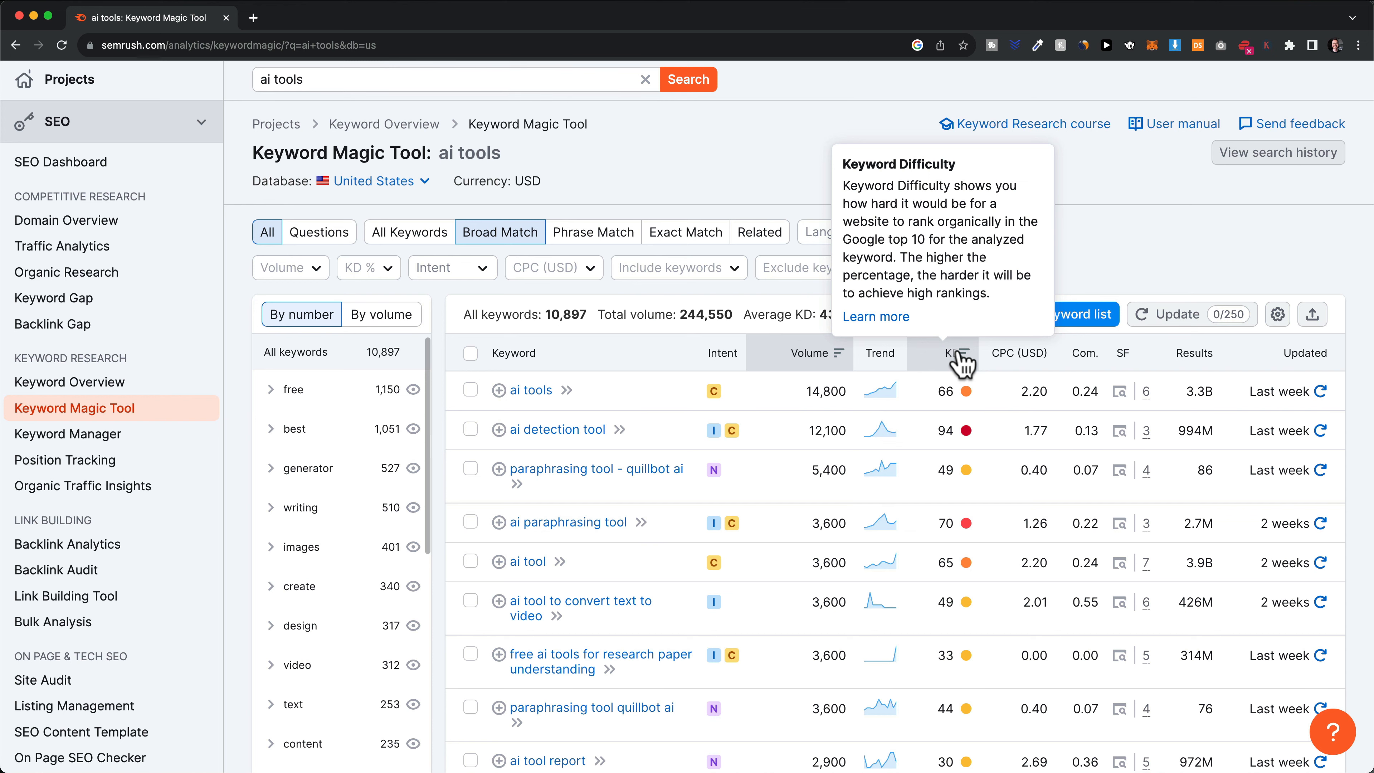
{"action": "mouse_move", "coordinate": [959, 389]}
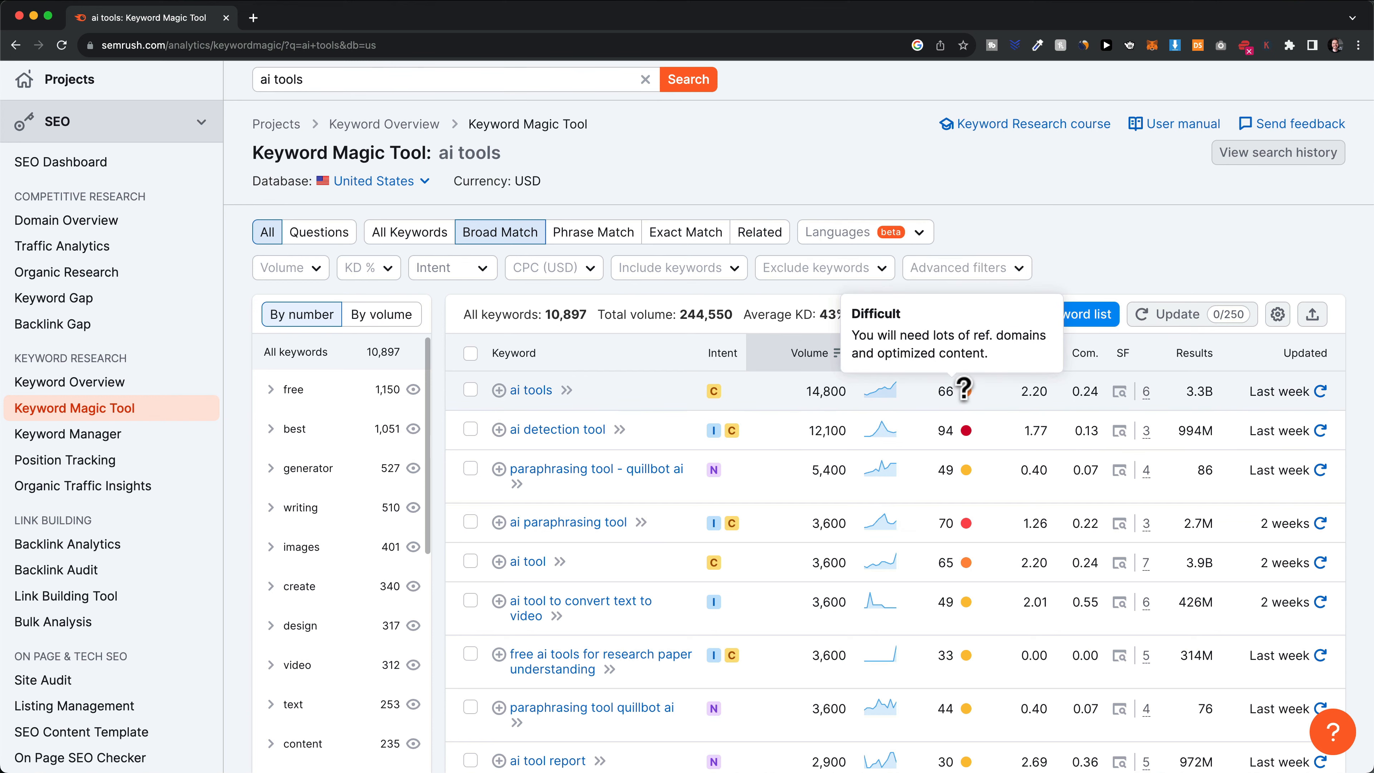
Step: Filter the "ai tools" keywords by keyword difficulty to Very easy (0–14%)
{"action": "scroll", "coordinate": [958, 398], "scroll_direction": "down", "scroll_amount": 1}
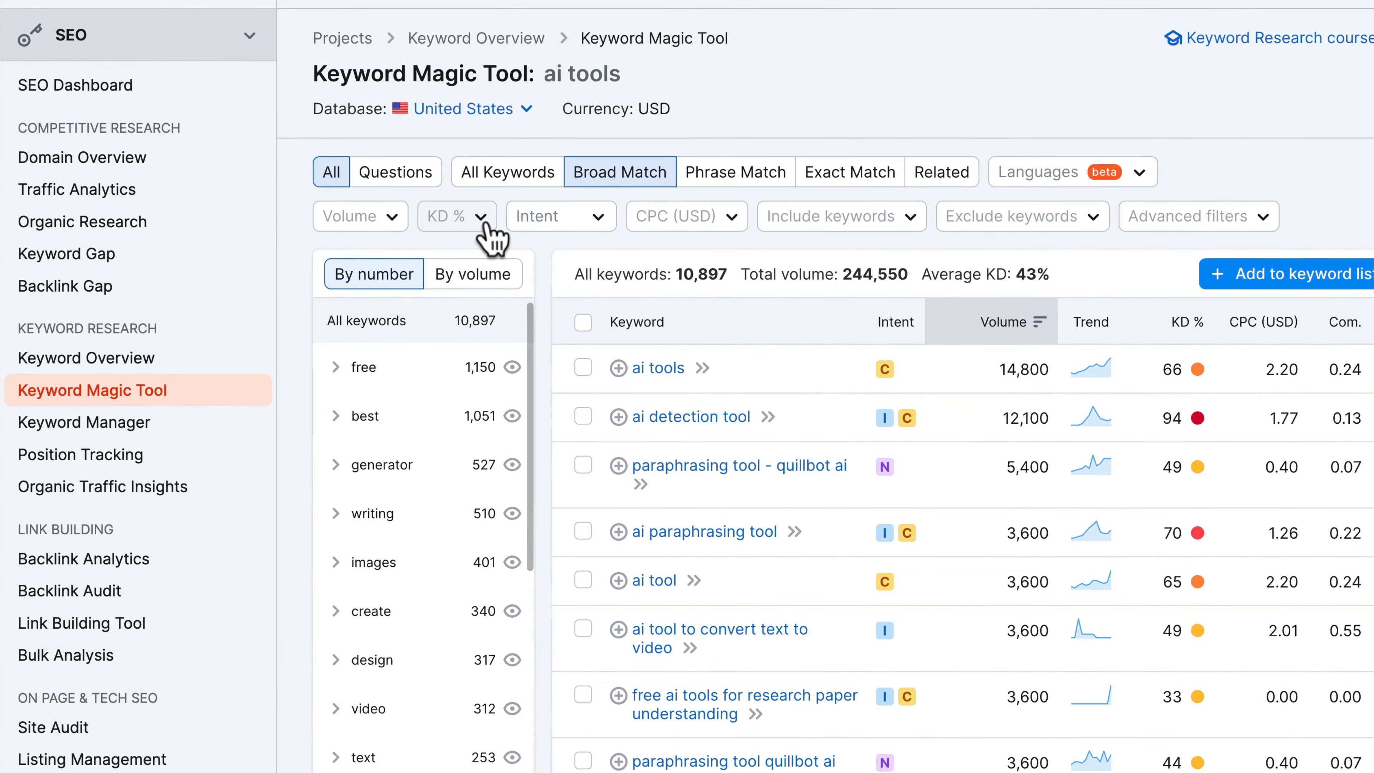
{"action": "left_click", "coordinate": [471, 222]}
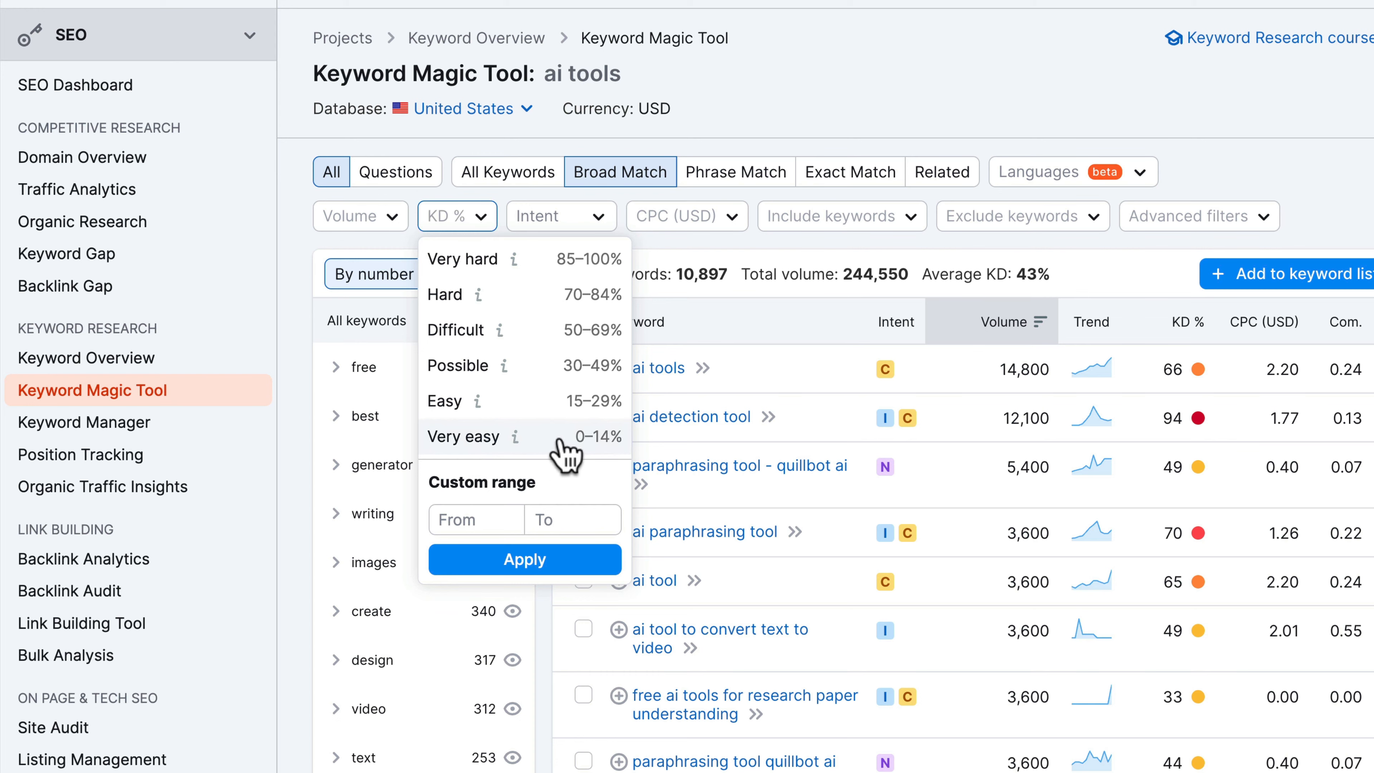
{"action": "left_click", "coordinate": [524, 439]}
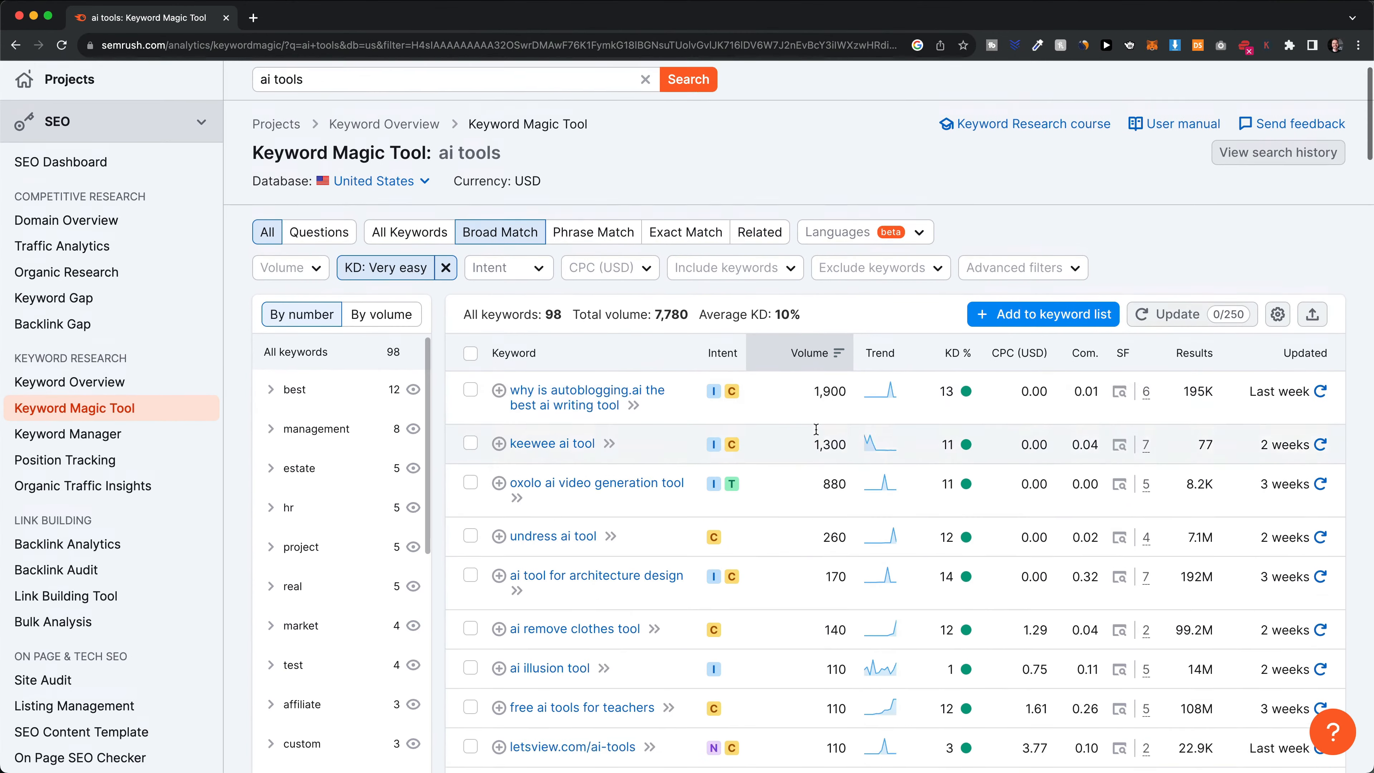
Step: Examine the very easy keywords, comparing the volume and trend of entries such as "keewee ai tool" and "oxolo ai video generation tool"
{"action": "scroll", "coordinate": [1017, 255], "scroll_direction": "down", "scroll_amount": 4}
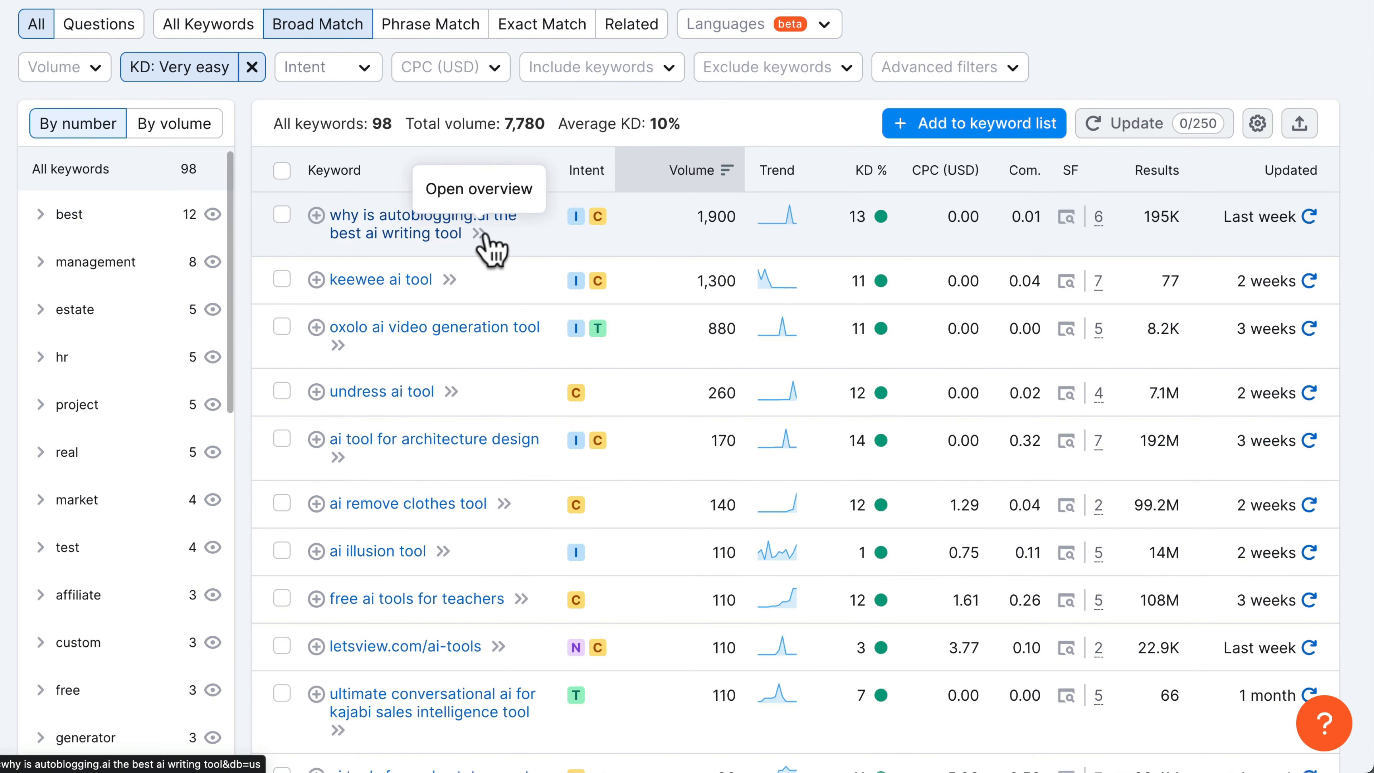
{"action": "scroll", "coordinate": [509, 252], "scroll_direction": "down", "scroll_amount": 1}
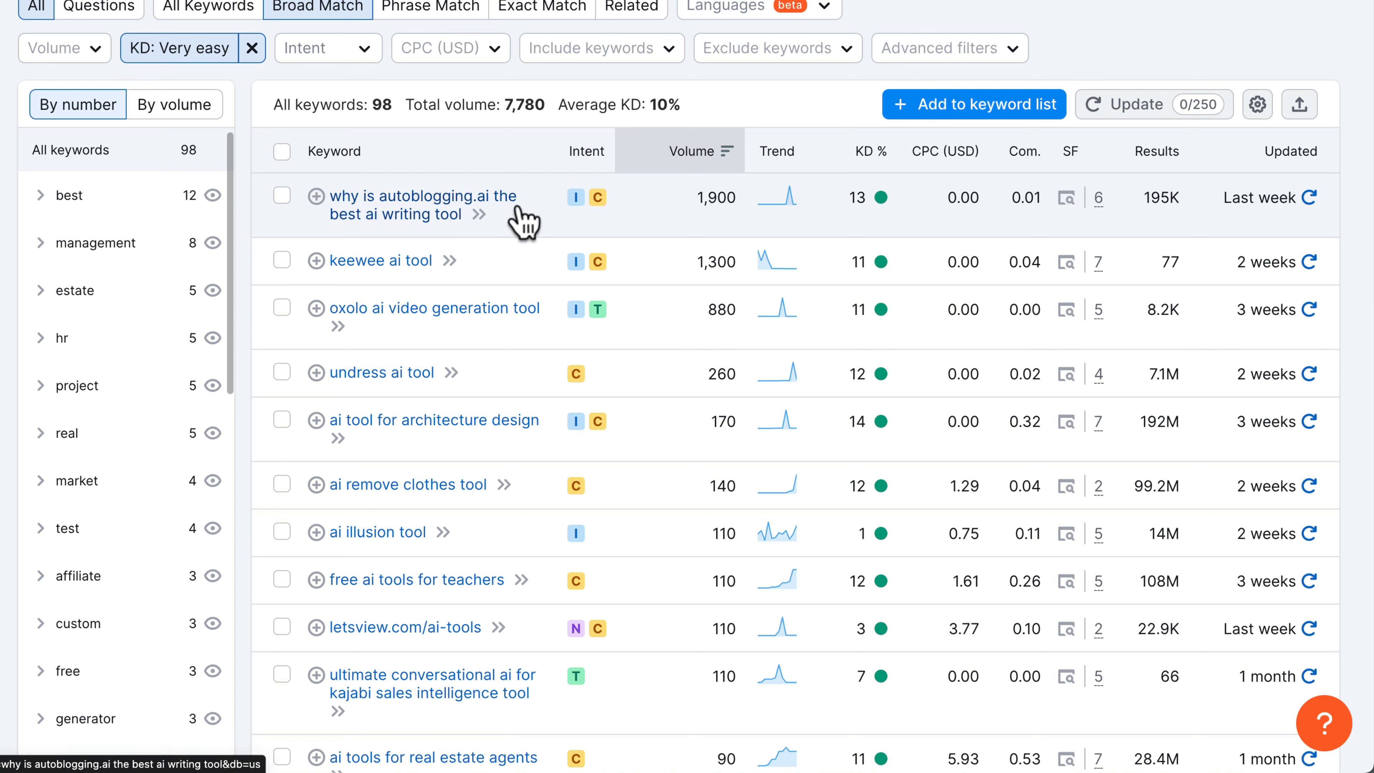
{"action": "scroll", "coordinate": [446, 206], "scroll_direction": "down", "scroll_amount": 1}
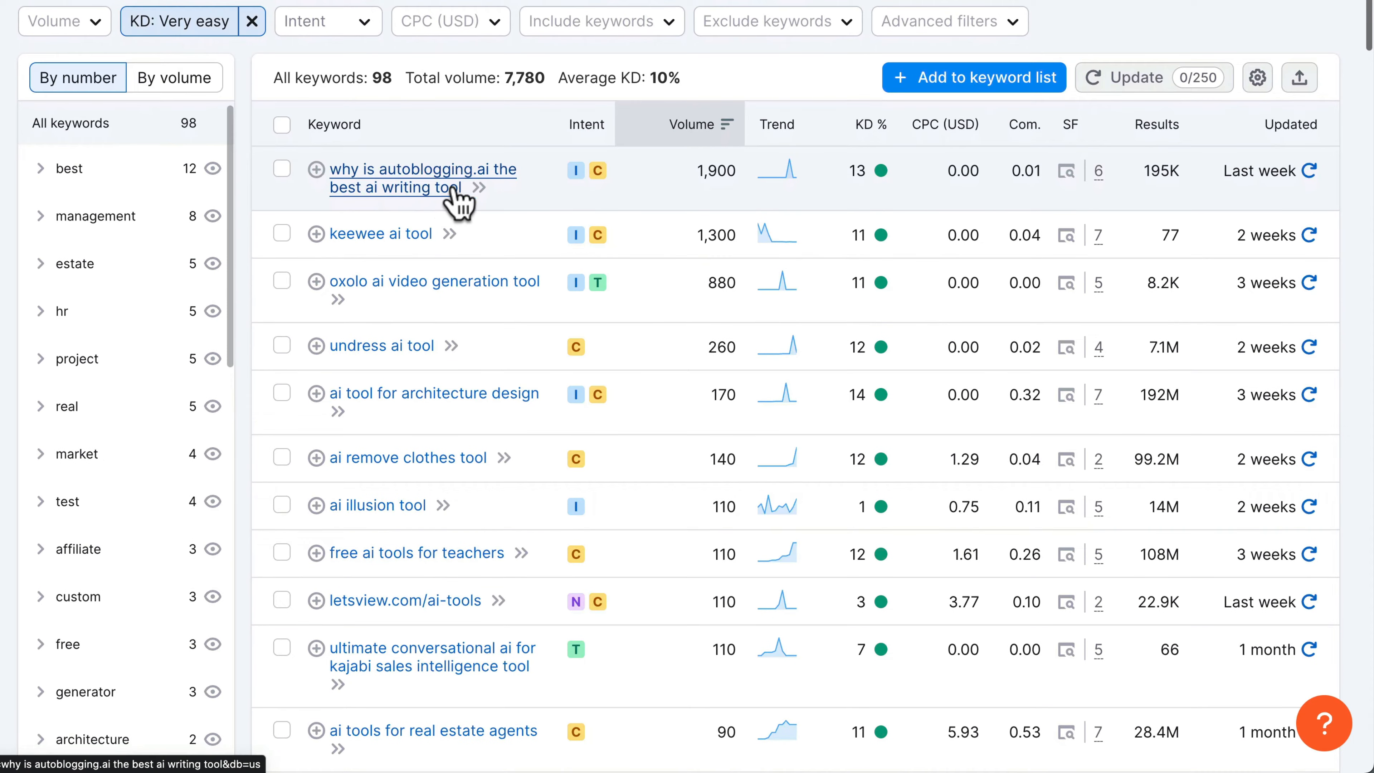
{"action": "scroll", "coordinate": [446, 195], "scroll_direction": "down", "scroll_amount": 2}
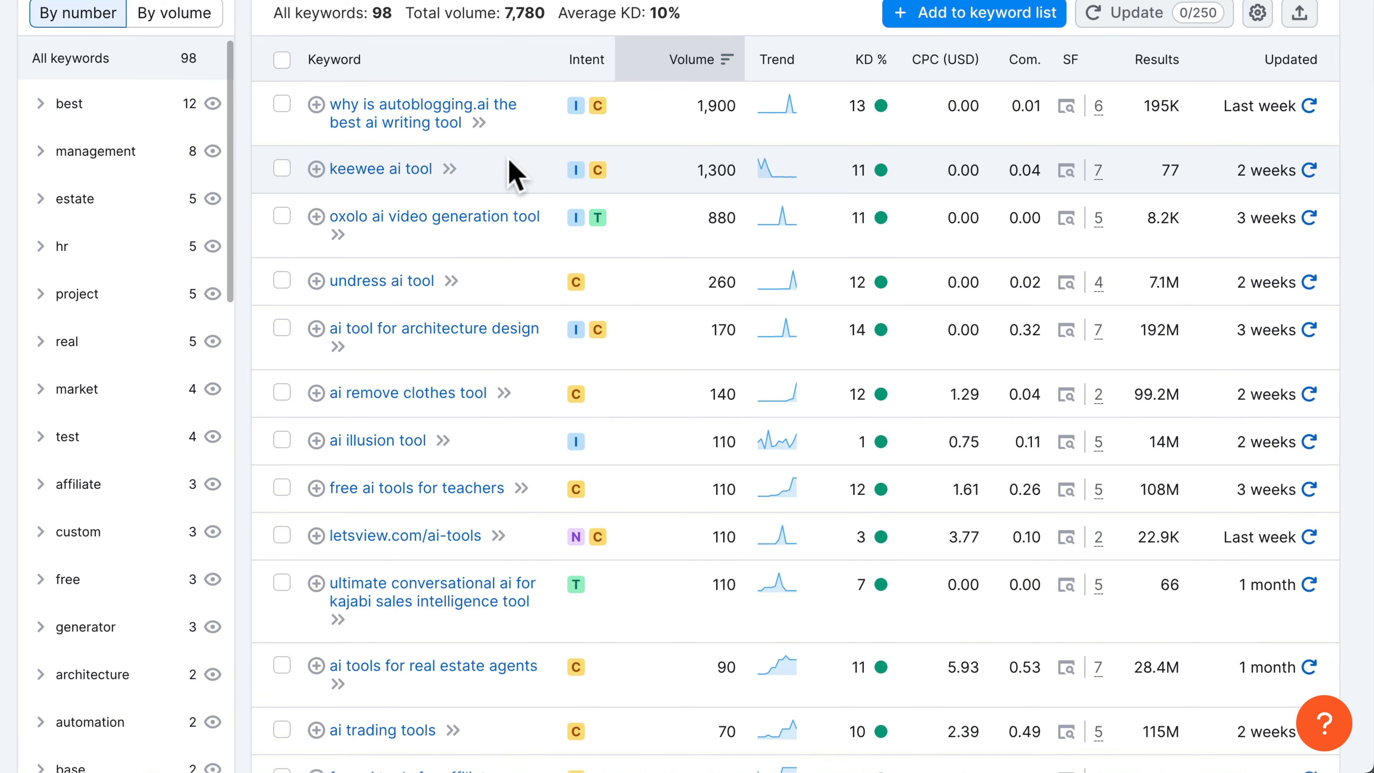
{"action": "scroll", "coordinate": [514, 173], "scroll_direction": "down", "scroll_amount": 1}
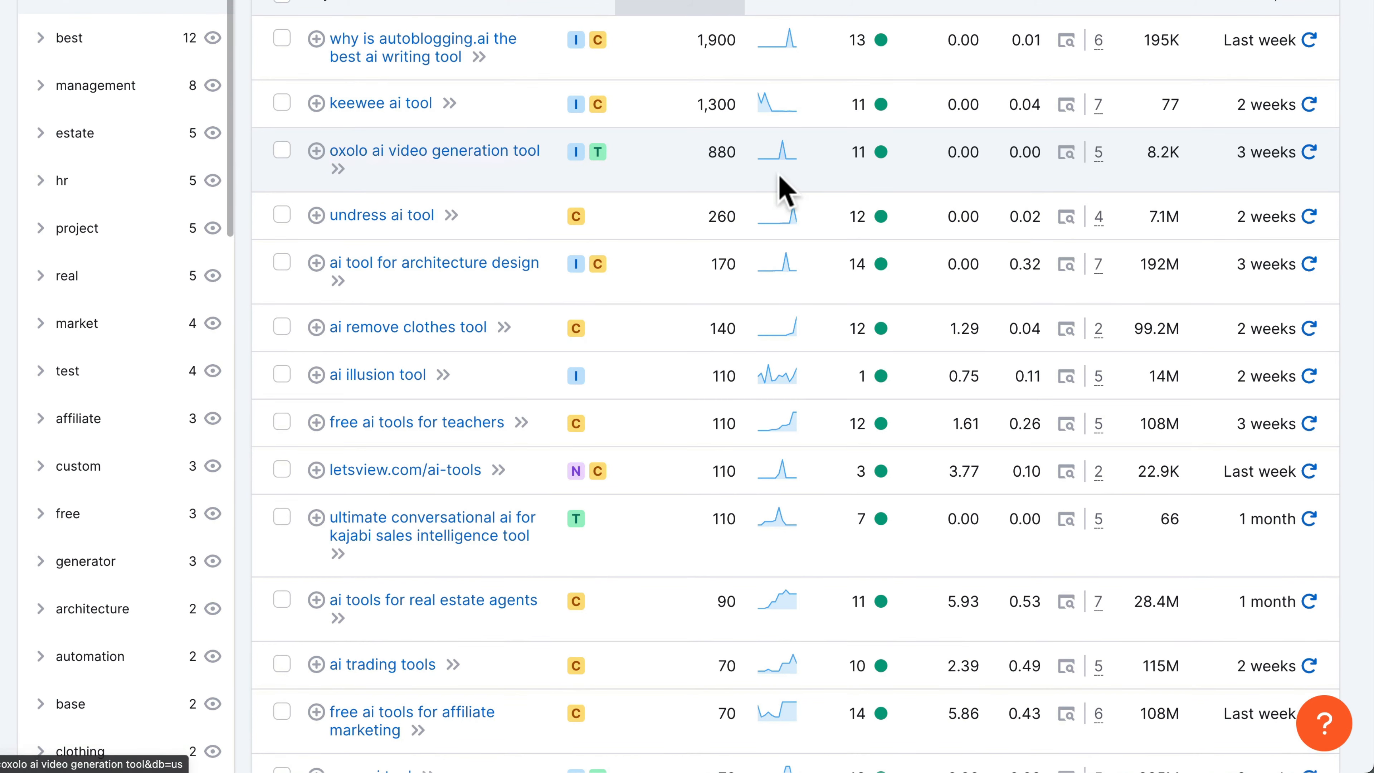
{"action": "scroll", "coordinate": [795, 179], "scroll_direction": "down", "scroll_amount": 1}
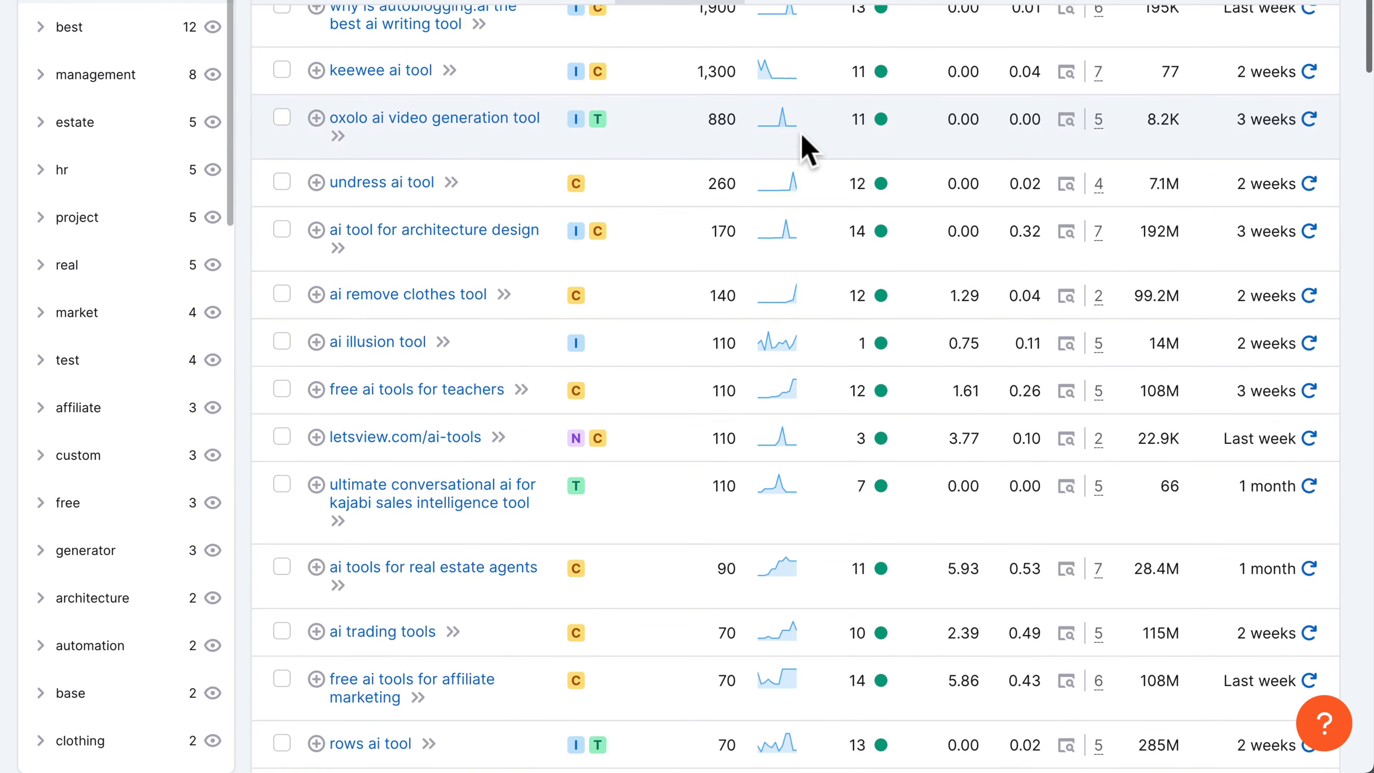
{"action": "scroll", "coordinate": [782, 157], "scroll_direction": "down", "scroll_amount": 1}
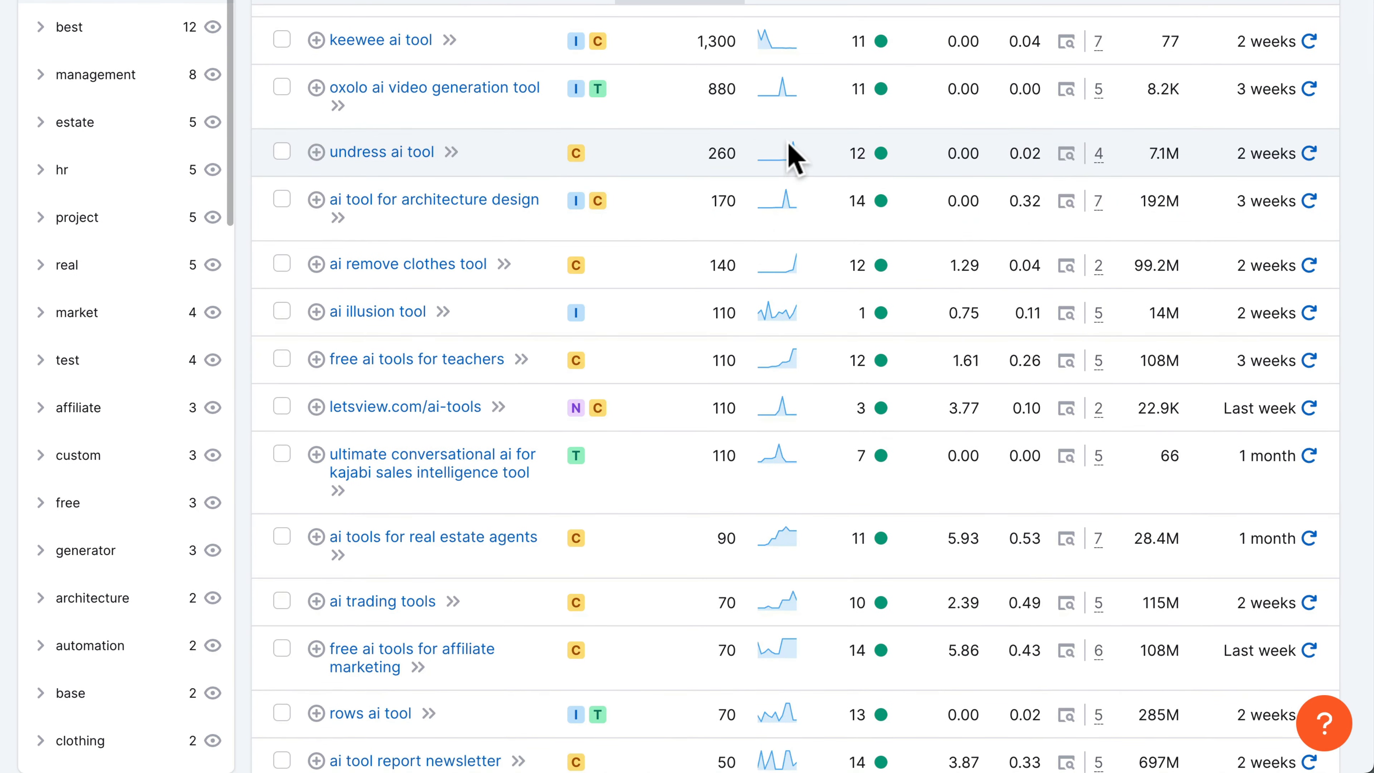
{"action": "scroll", "coordinate": [784, 178], "scroll_direction": "up", "scroll_amount": 3}
{"action": "scroll", "coordinate": [660, 208], "scroll_direction": "down", "scroll_amount": 3}
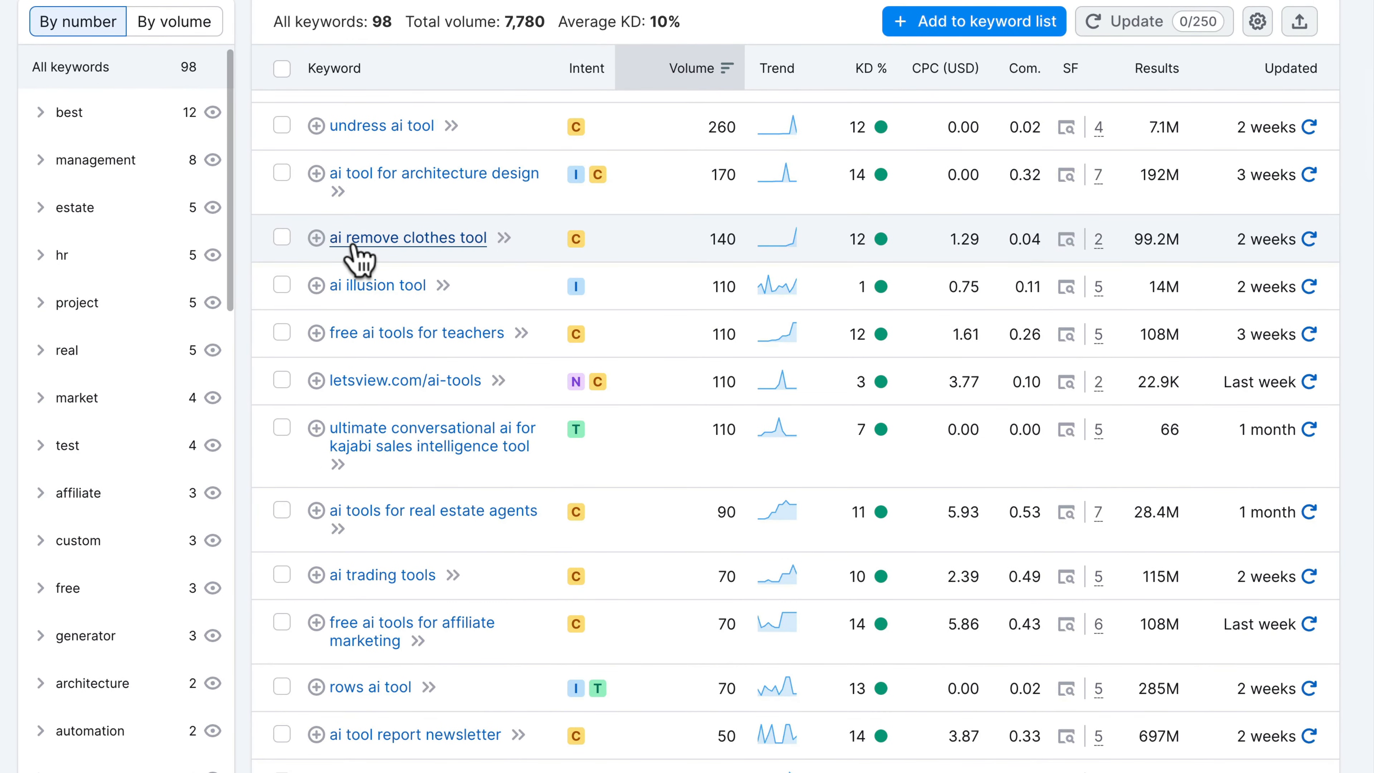
Step: Create a keyword list named "AI Tools" containing the keyword "ai remove clothes tool"
{"action": "left_click", "coordinate": [632, 228]}
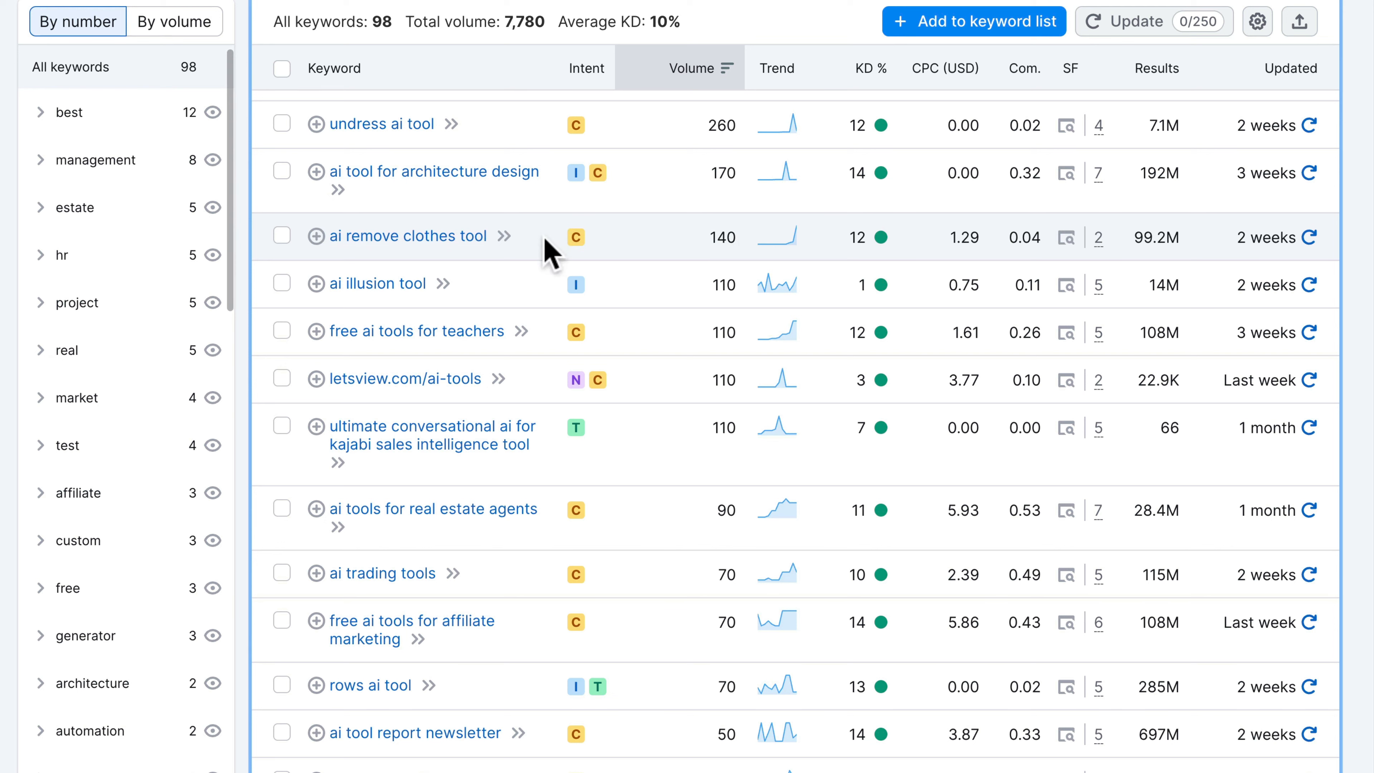
{"action": "left_click", "coordinate": [316, 236]}
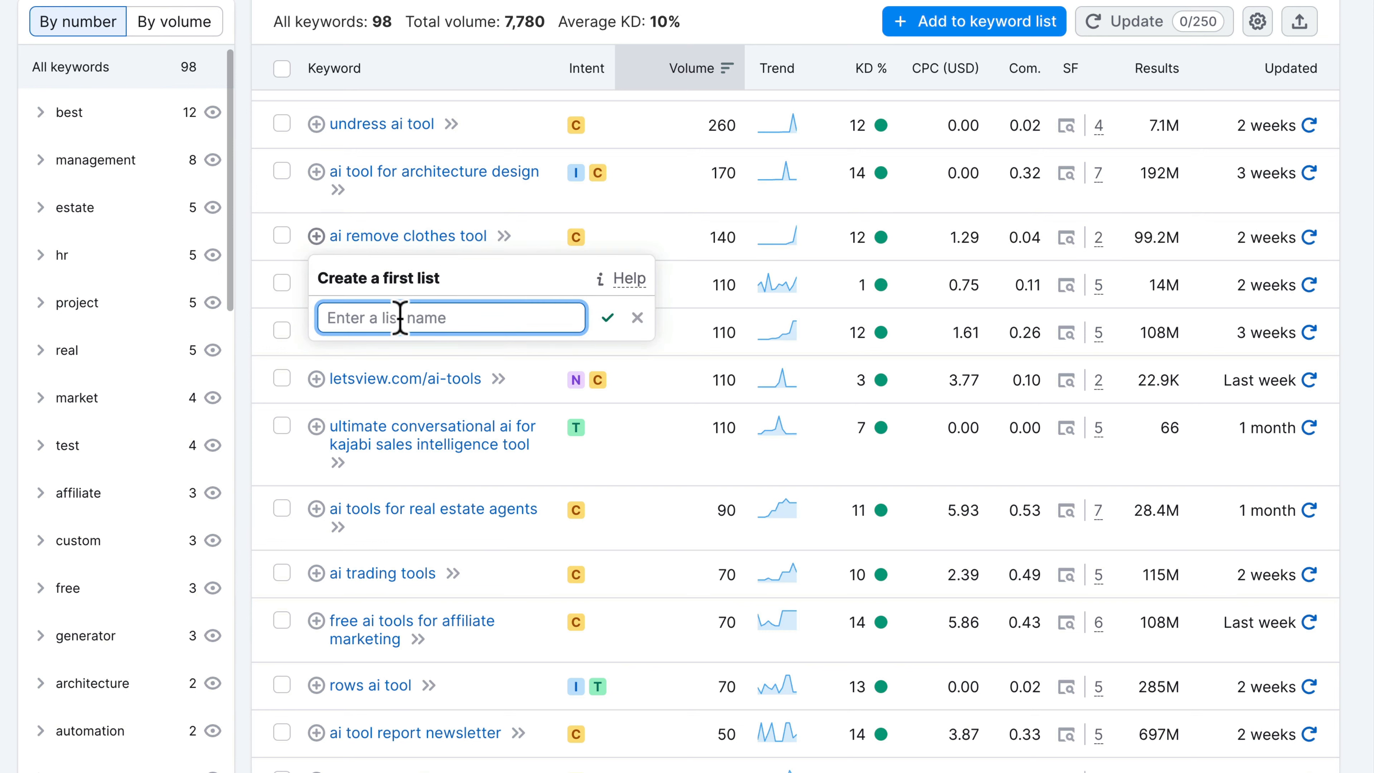
{"action": "type", "text": "AI Tools"}
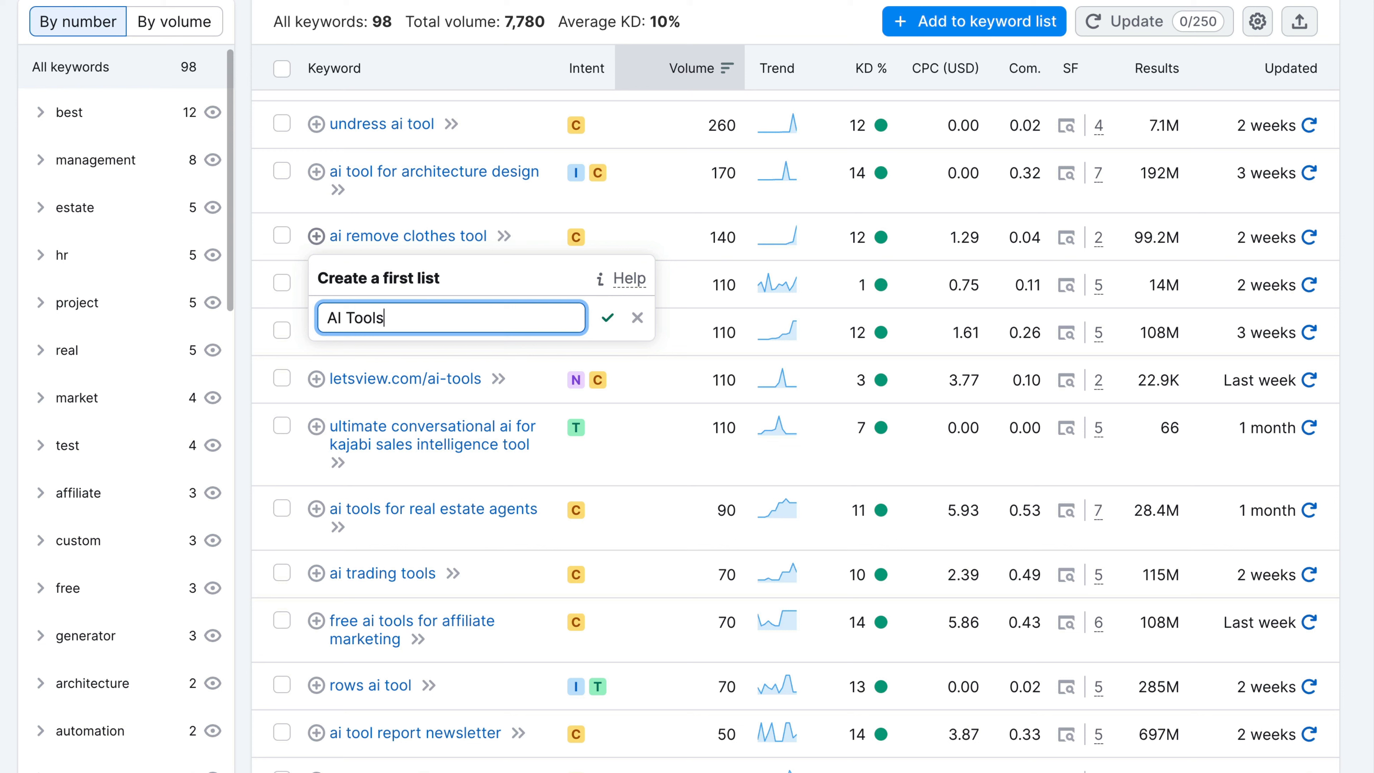
{"action": "left_click", "coordinate": [608, 317]}
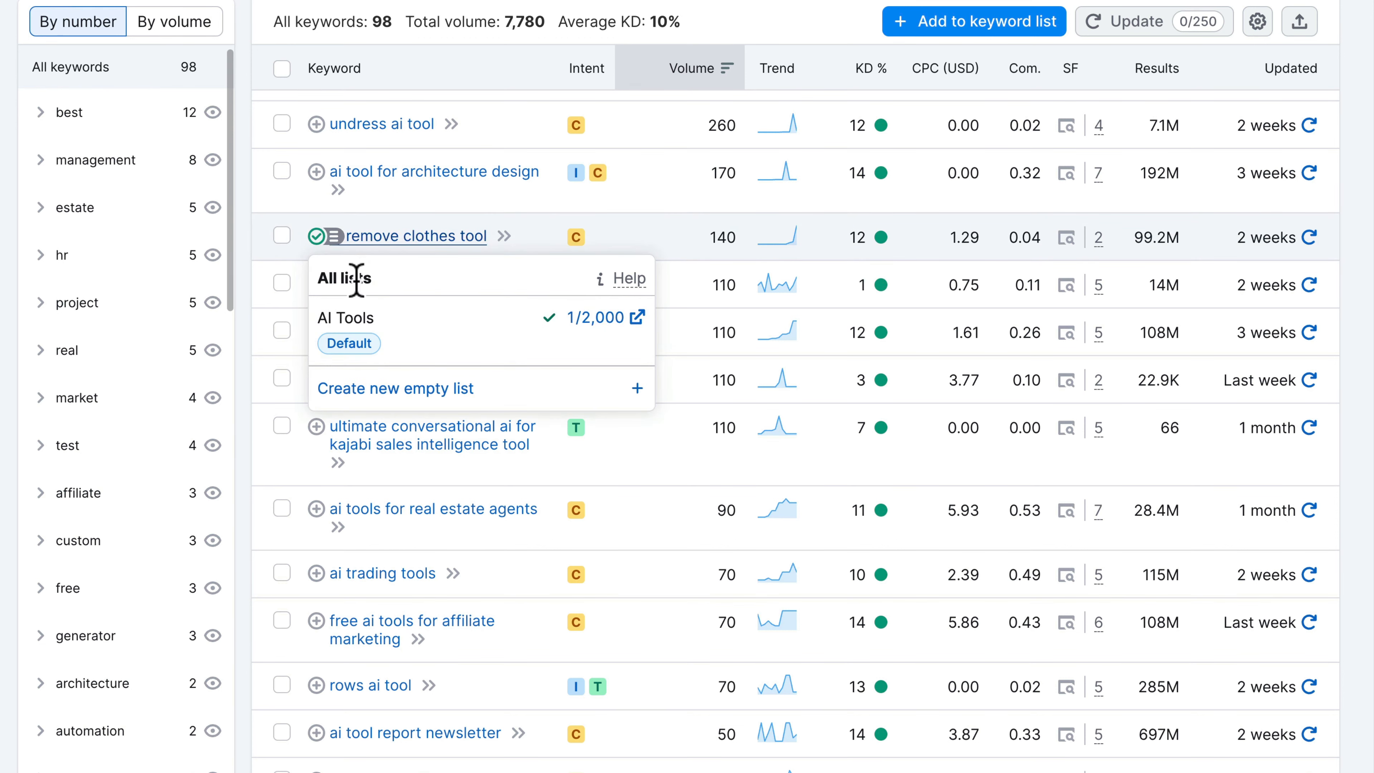
{"action": "left_click", "coordinate": [661, 238]}
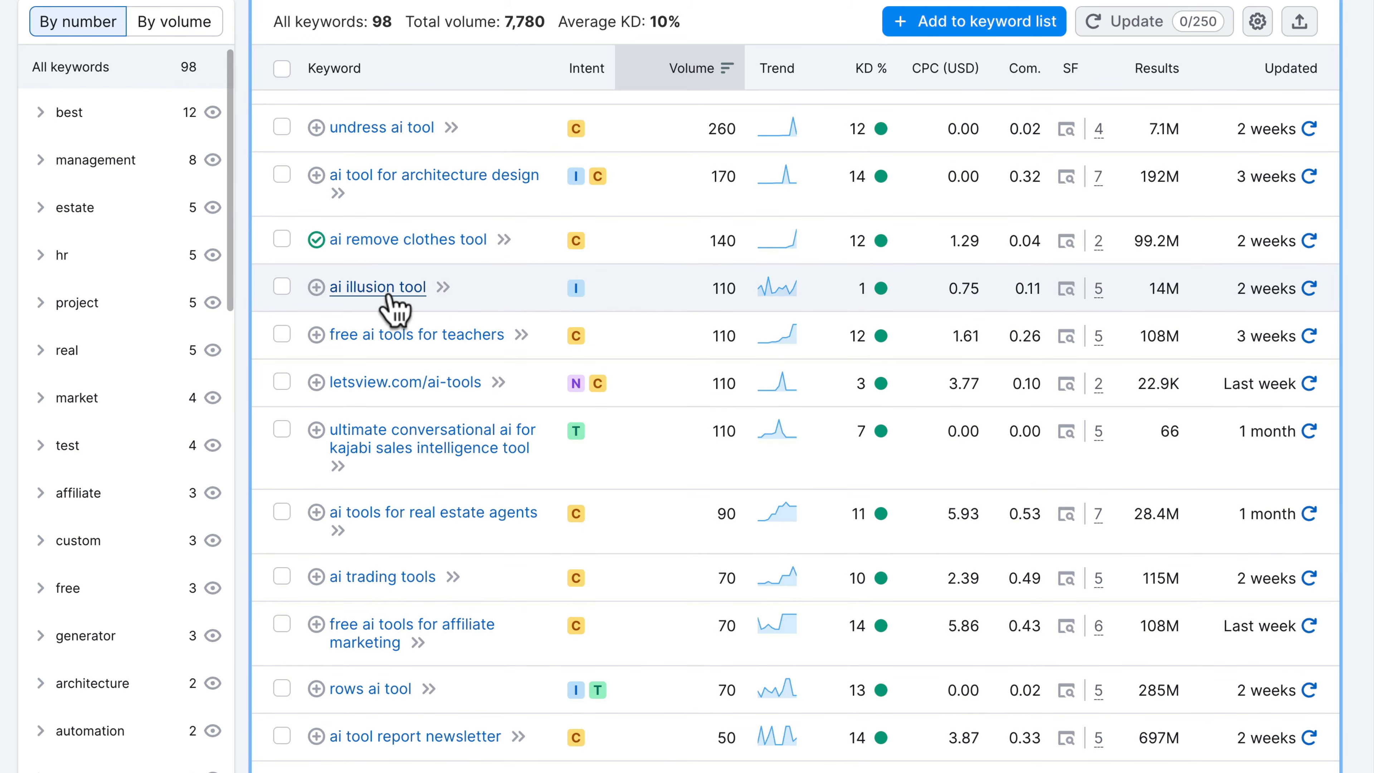
Step: Check the volume, trend and difficulty of "ai illusion tool" and add that keyword to the AI Tools list
{"action": "mouse_move", "coordinate": [880, 289]}
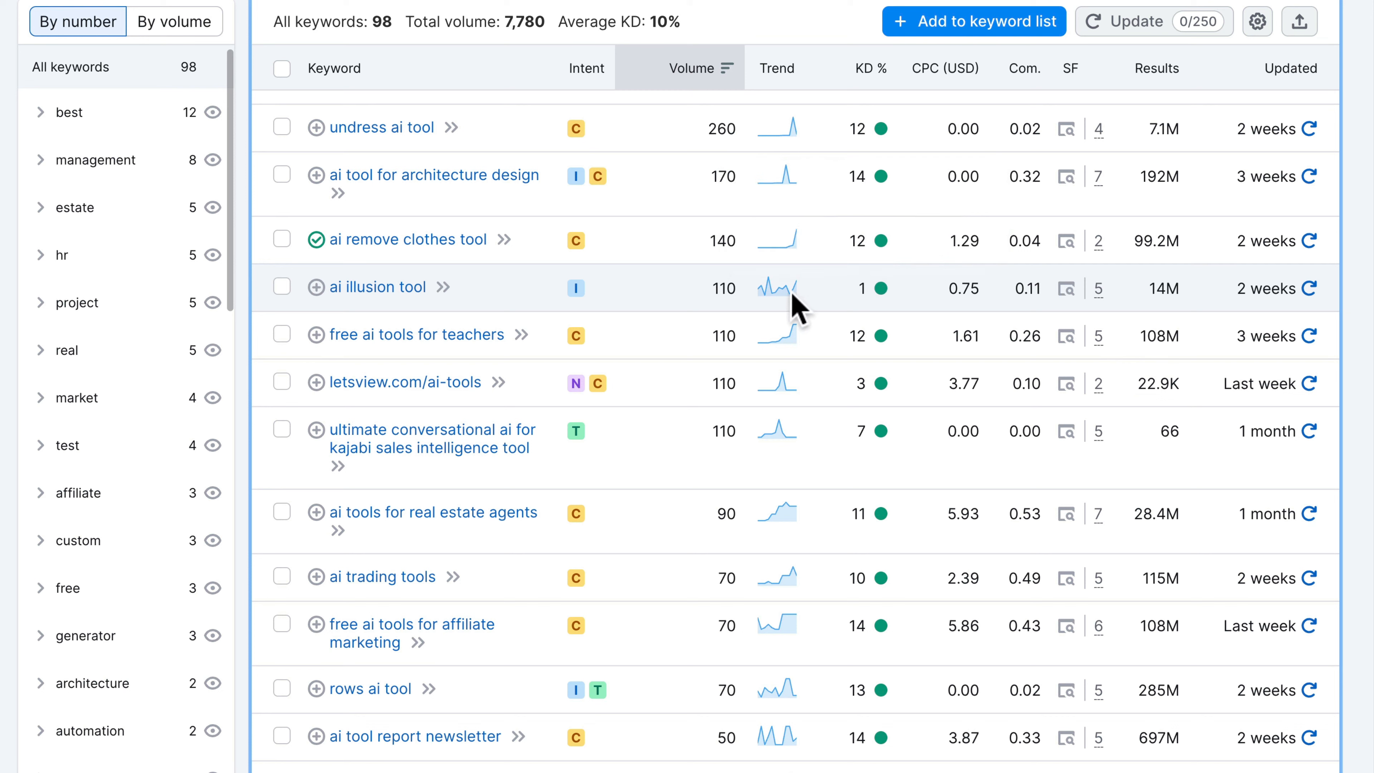
{"action": "left_click_drag", "start_coordinate": [714, 288], "coordinate": [737, 286]}
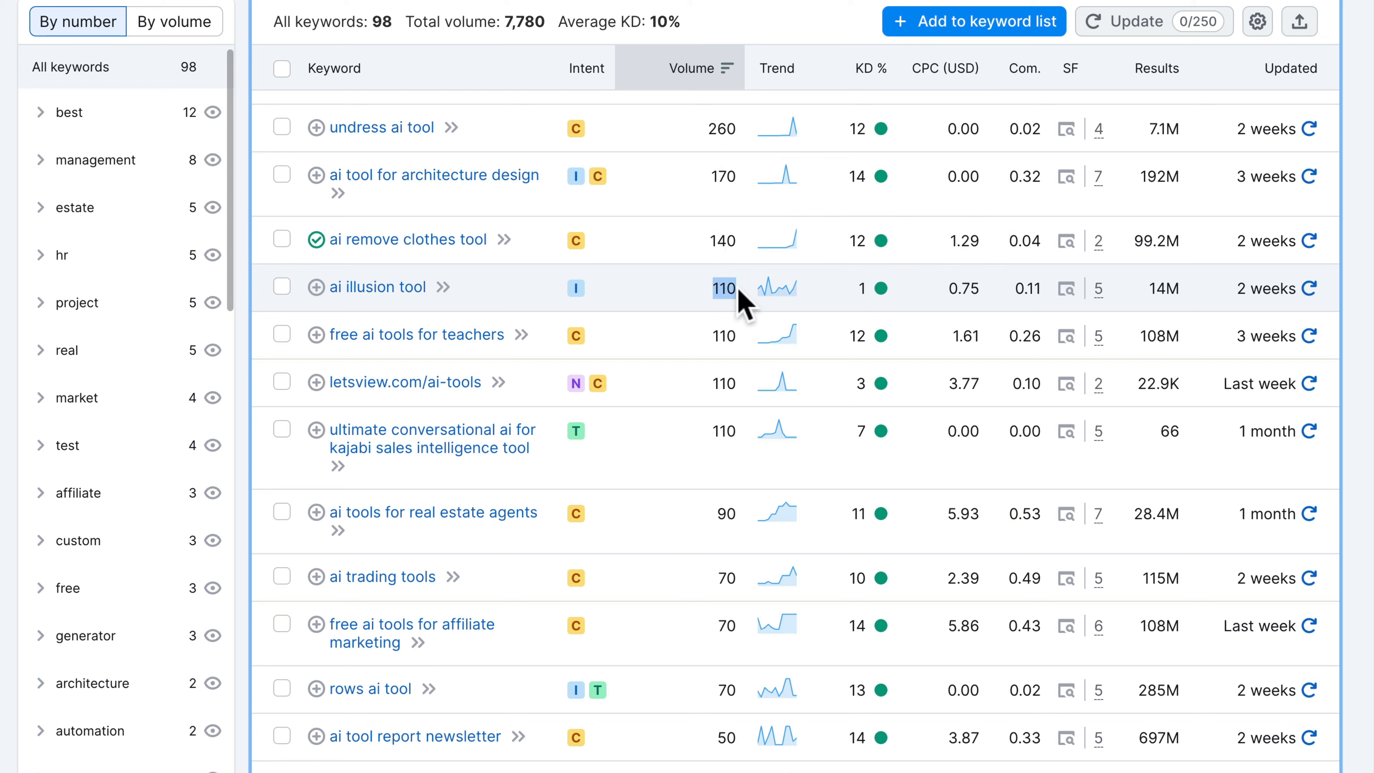
{"action": "left_click", "coordinate": [684, 288]}
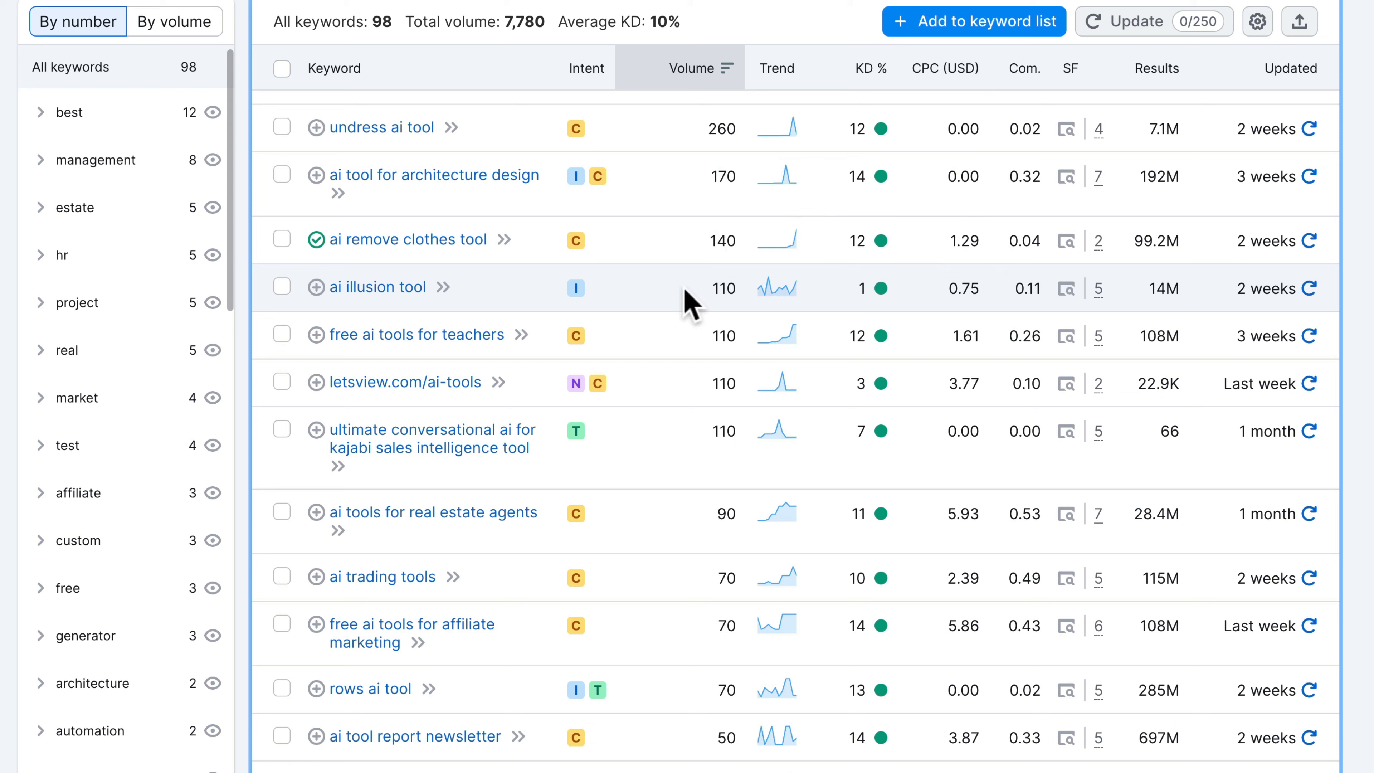
{"action": "double_click", "coordinate": [724, 288]}
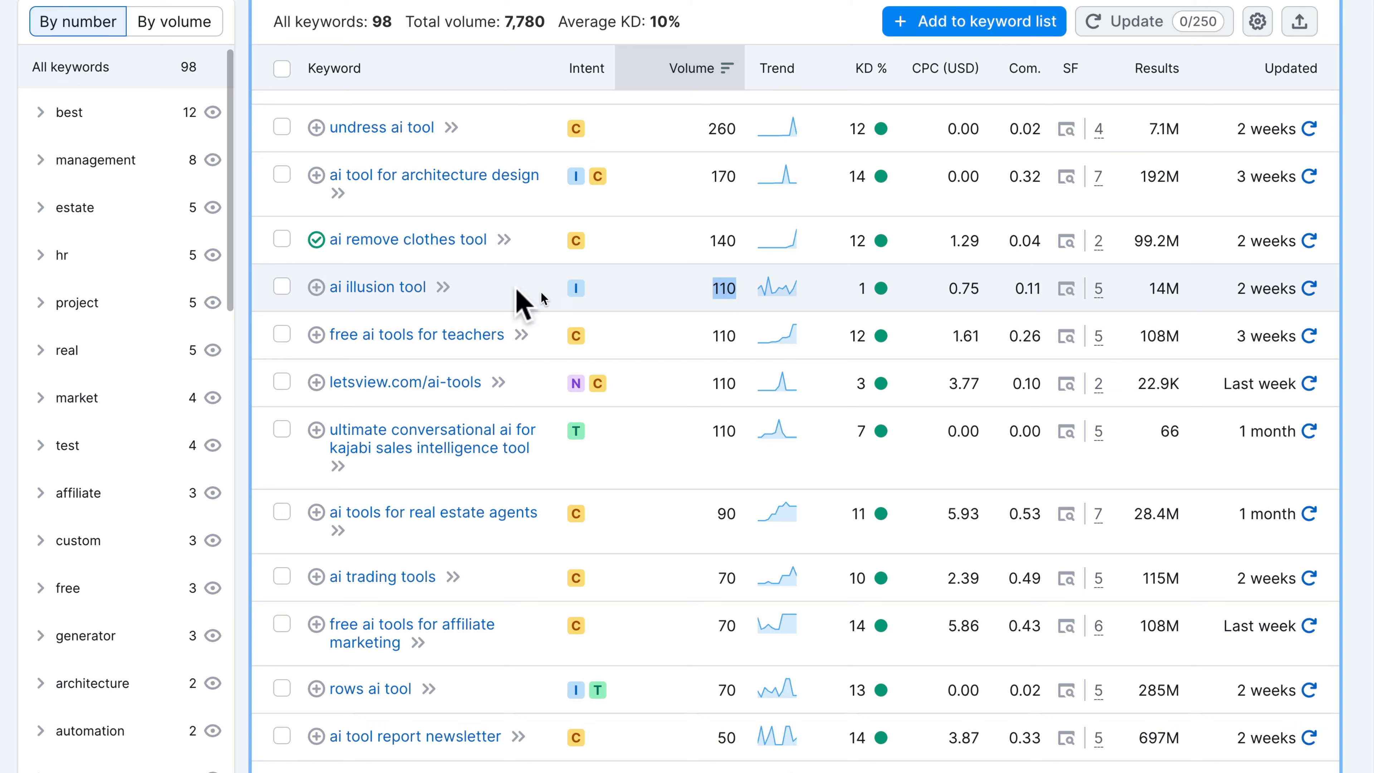
{"action": "left_click", "coordinate": [667, 301]}
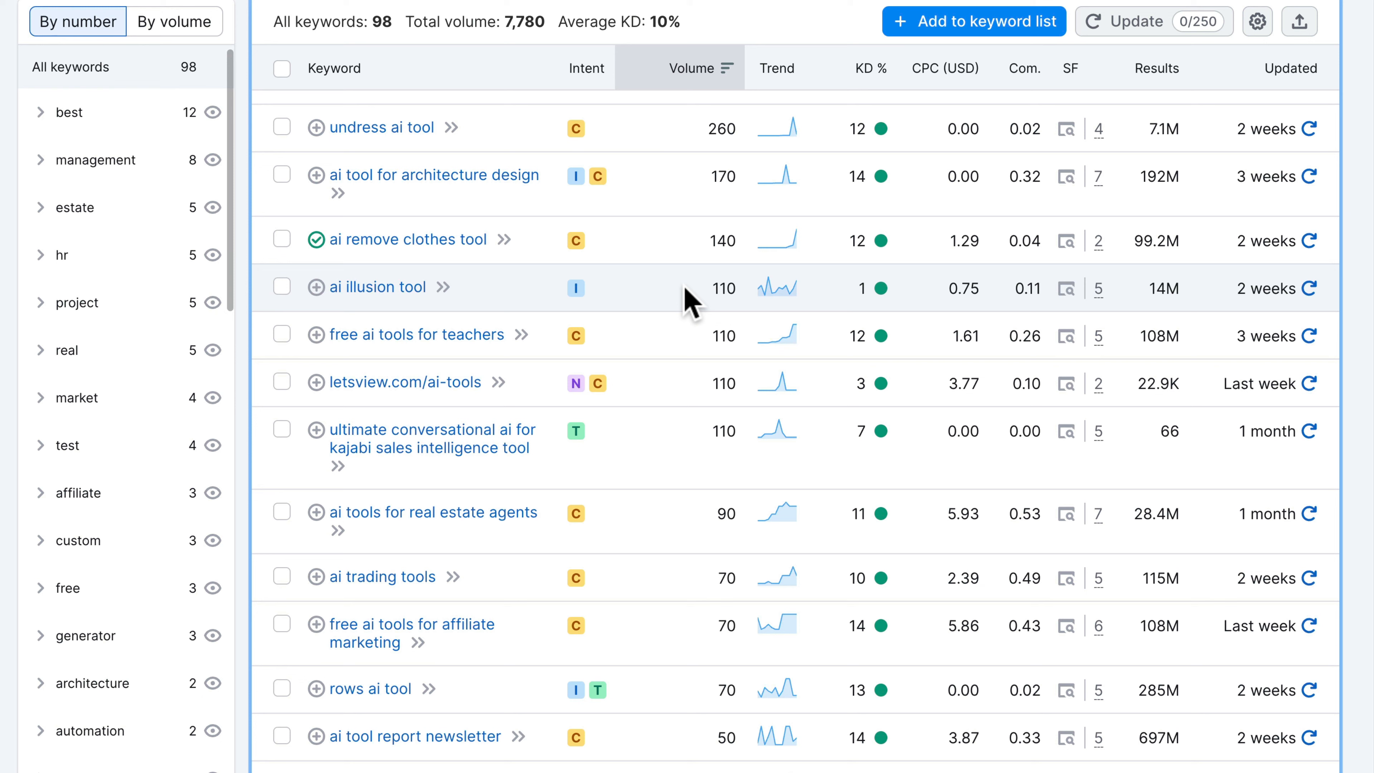
{"action": "mouse_move", "coordinate": [864, 284]}
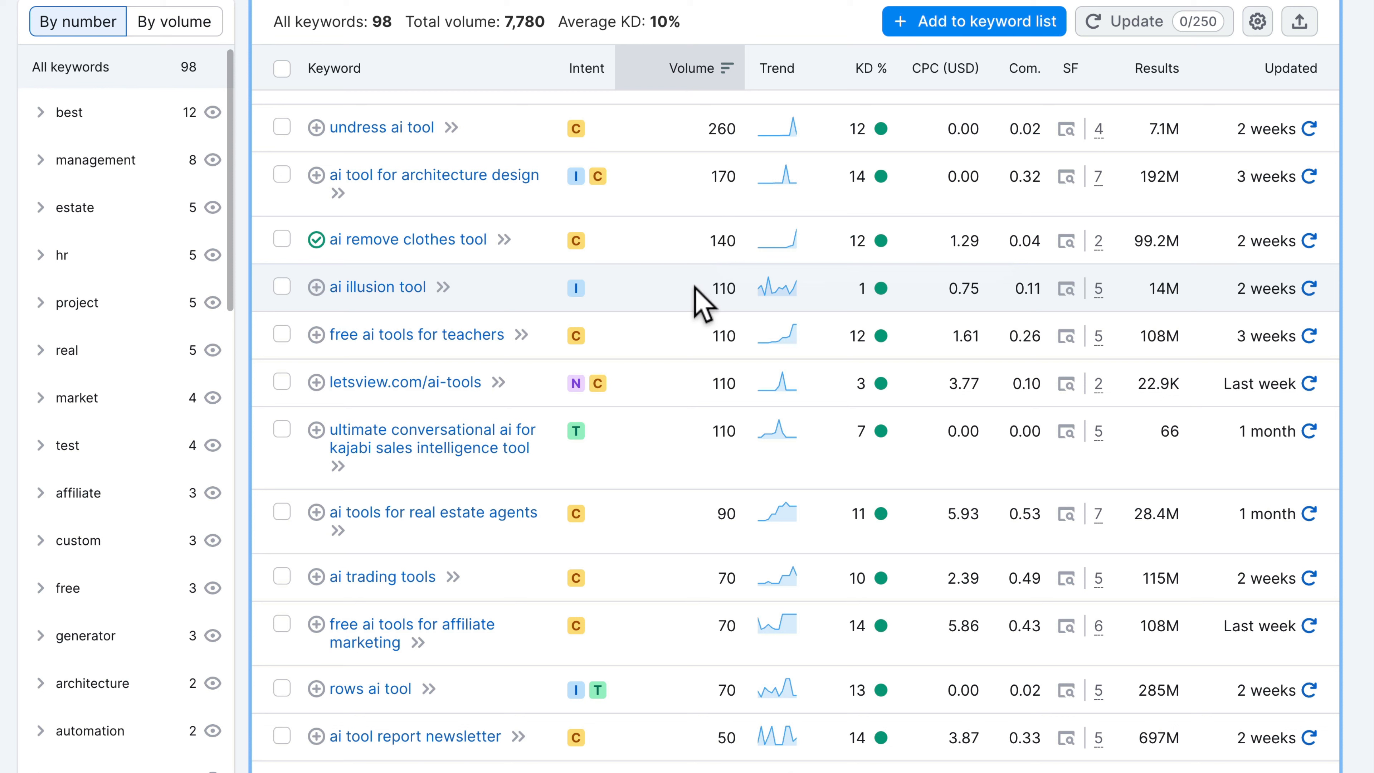
{"action": "left_click_drag", "start_coordinate": [701, 290], "coordinate": [740, 292]}
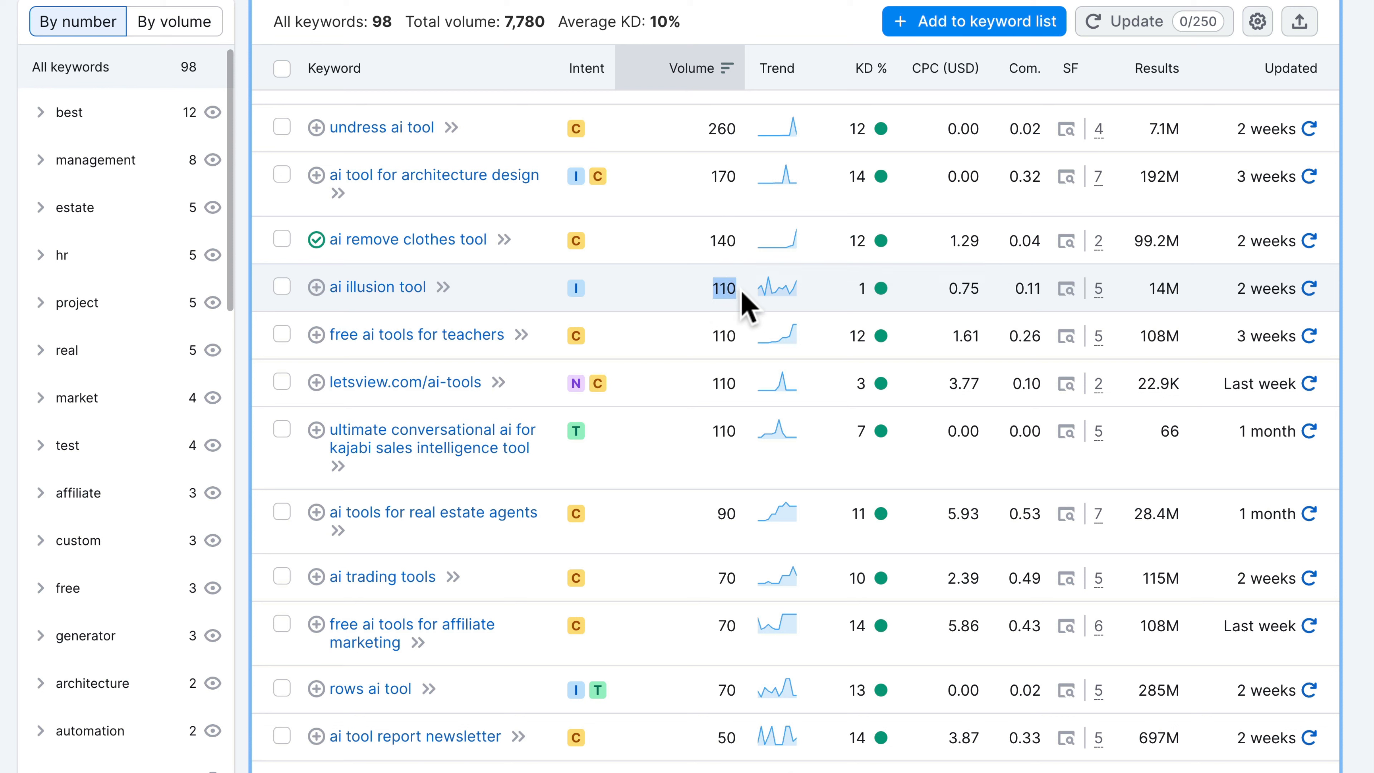
{"action": "left_click", "coordinate": [690, 287]}
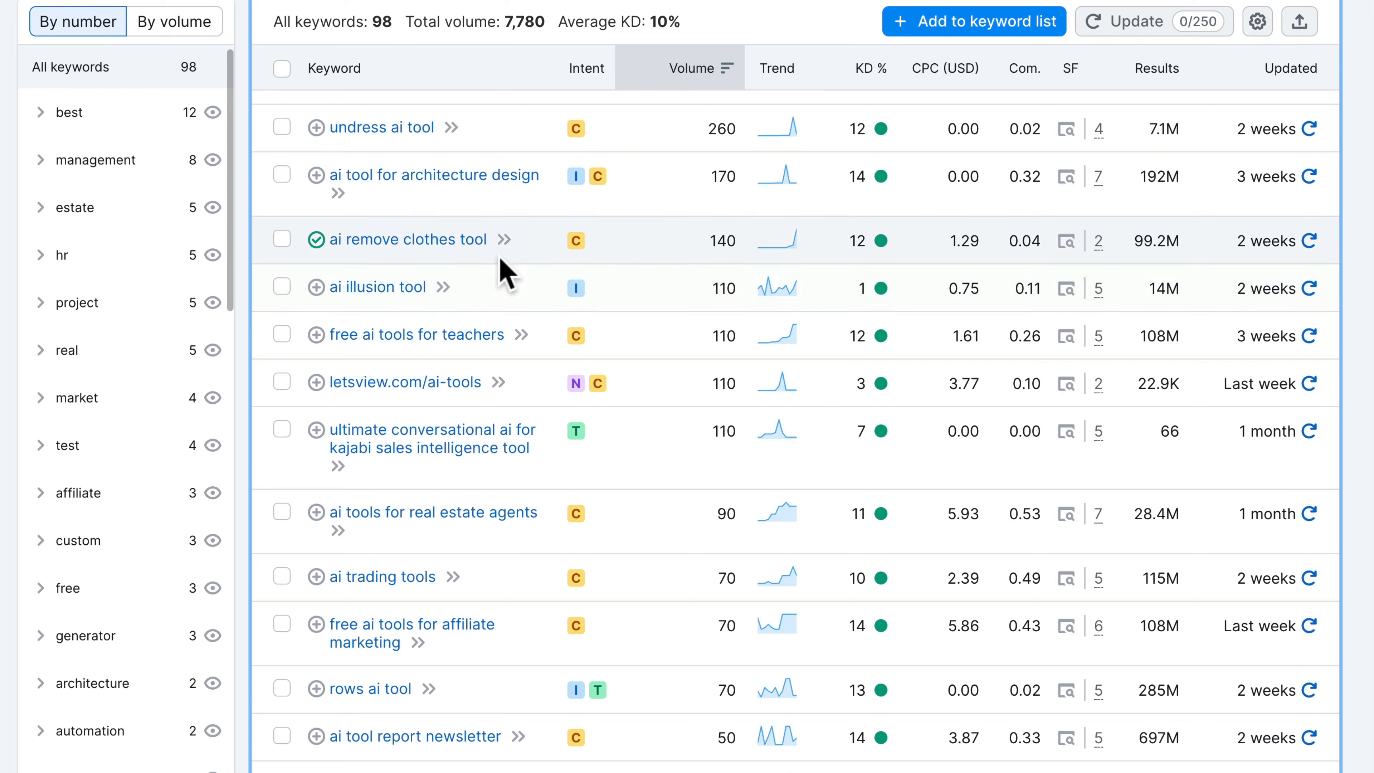
{"action": "left_click", "coordinate": [318, 295]}
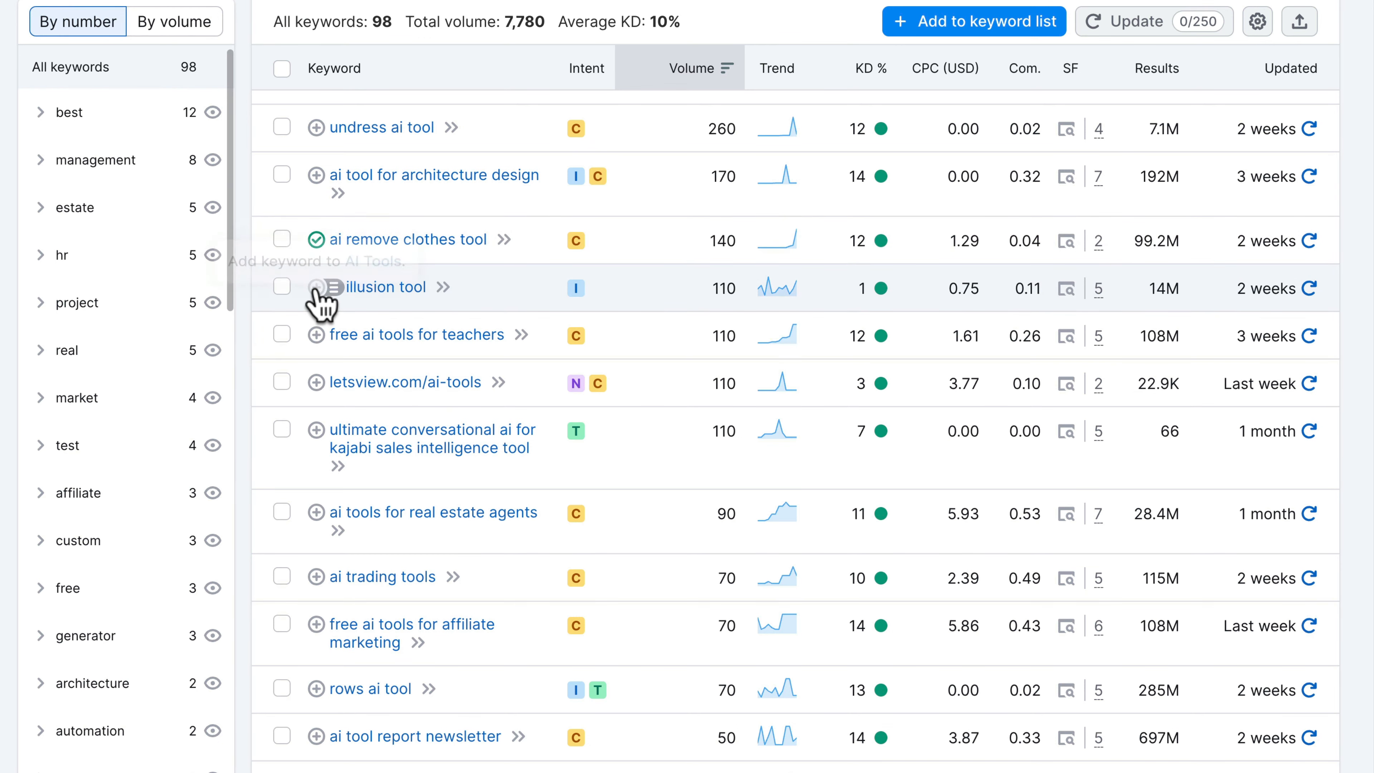
Step: Browse the lower-volume very easy keywords and read the definition of Volume
{"action": "scroll", "coordinate": [493, 273], "scroll_direction": "down", "scroll_amount": 2}
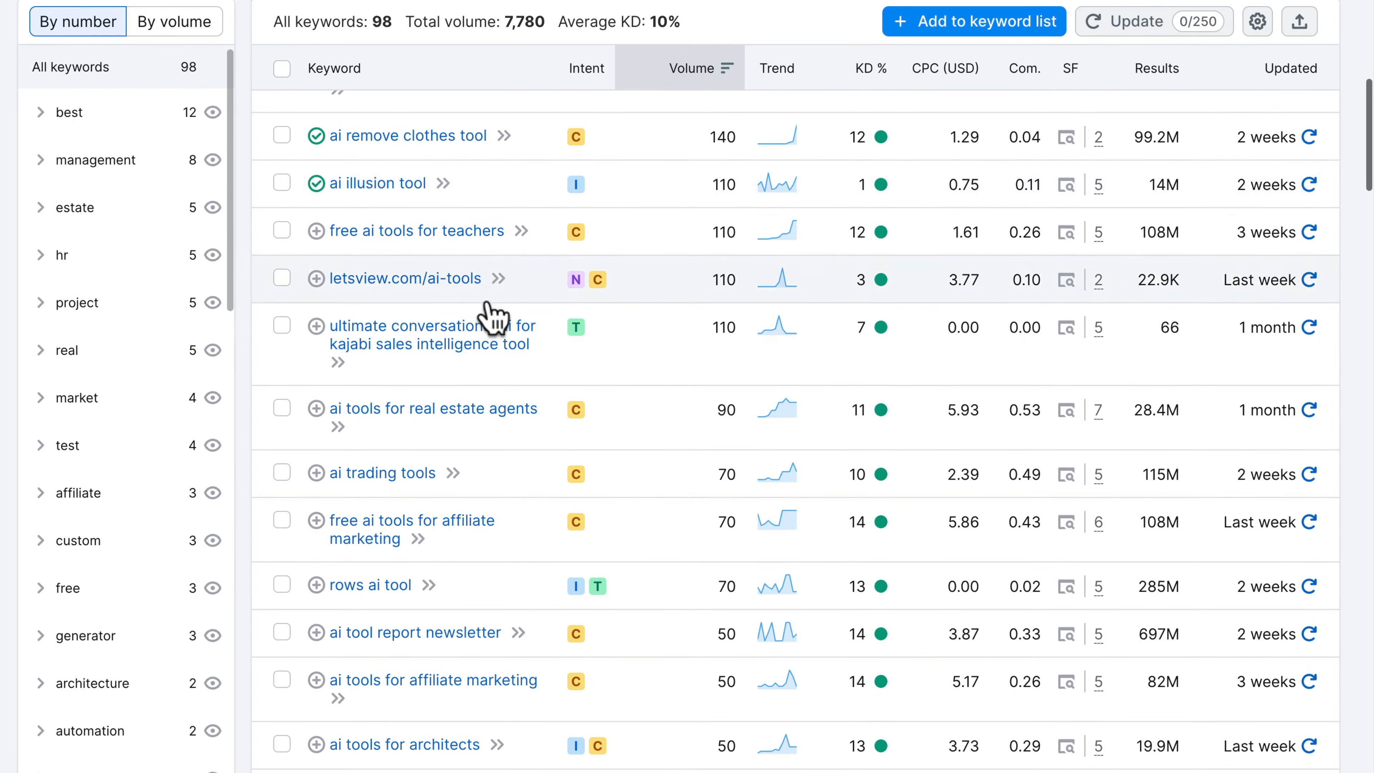
{"action": "scroll", "coordinate": [523, 434], "scroll_direction": "down", "scroll_amount": 5}
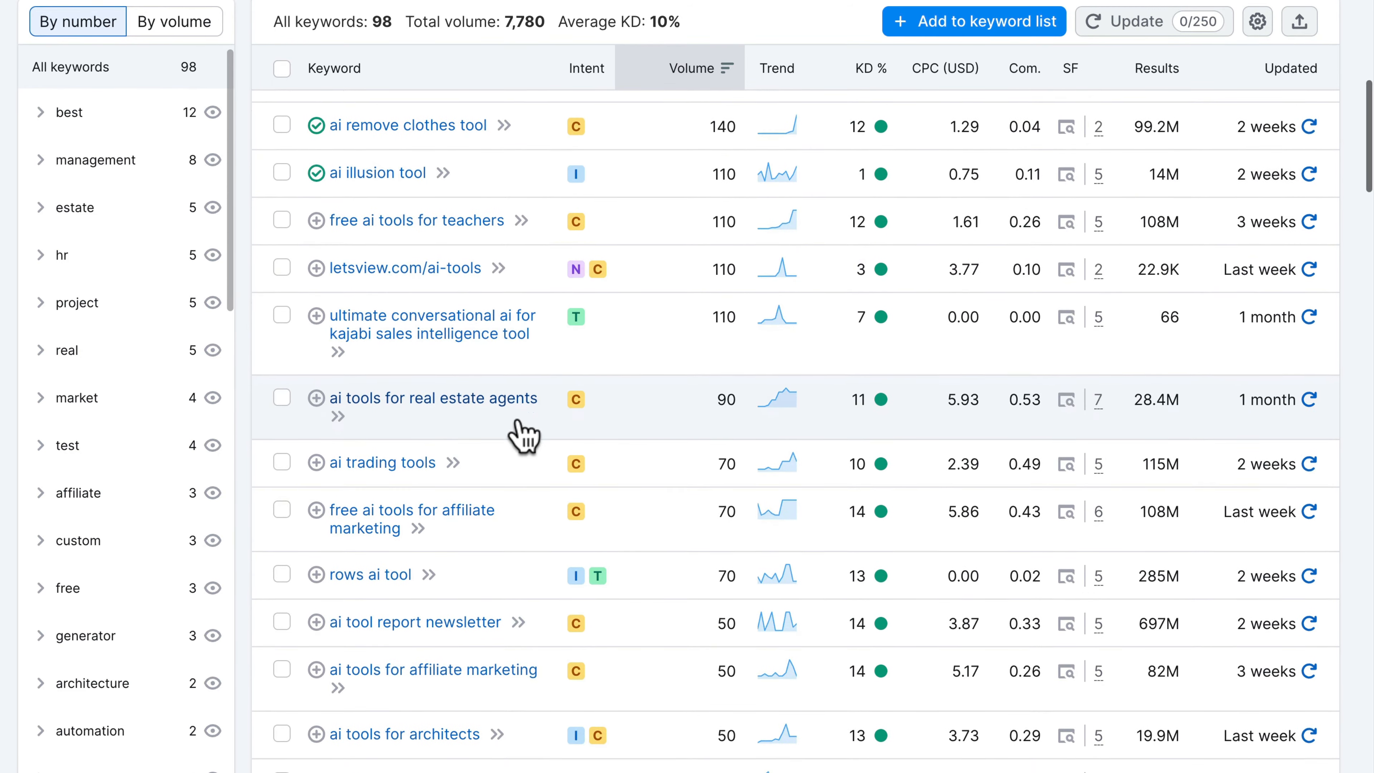
{"action": "scroll", "coordinate": [775, 469], "scroll_direction": "down", "scroll_amount": 5}
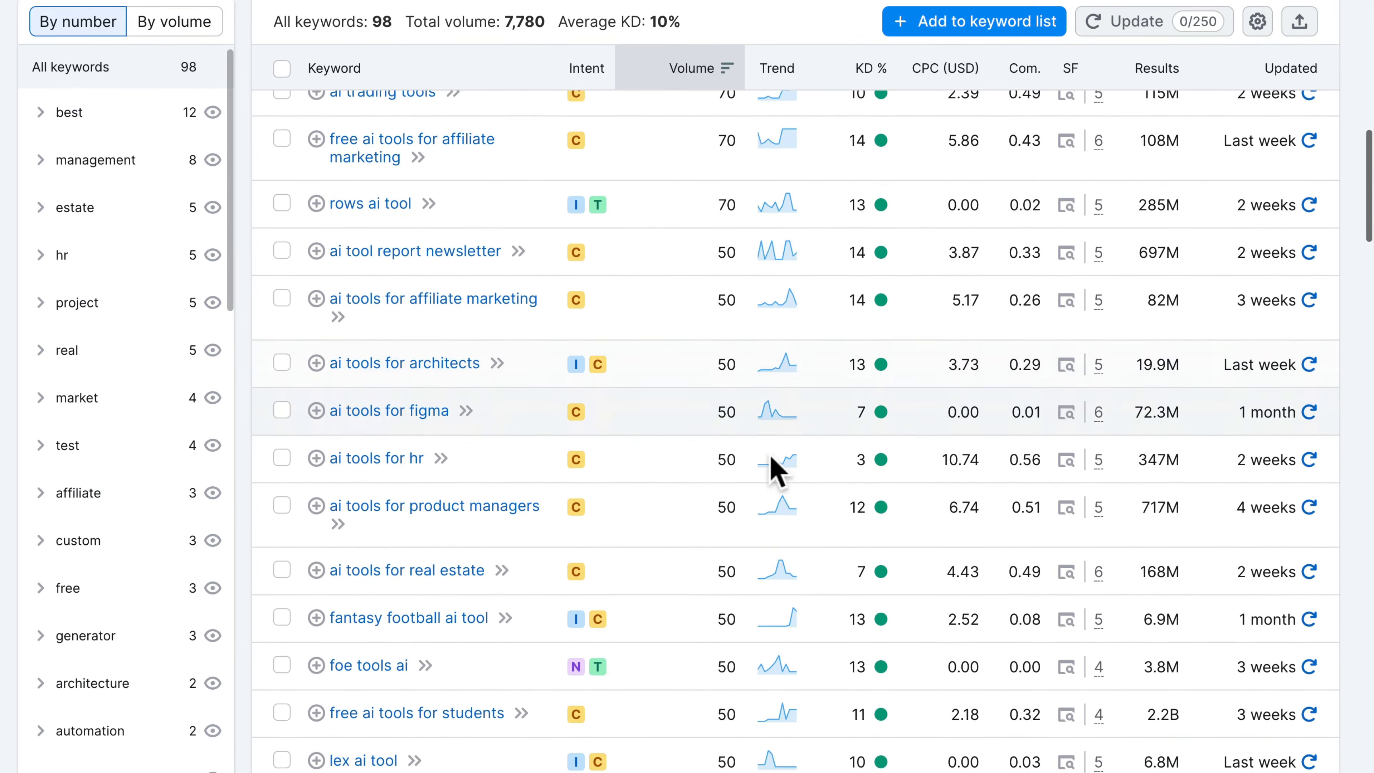
{"action": "scroll", "coordinate": [761, 491], "scroll_direction": "down", "scroll_amount": 4}
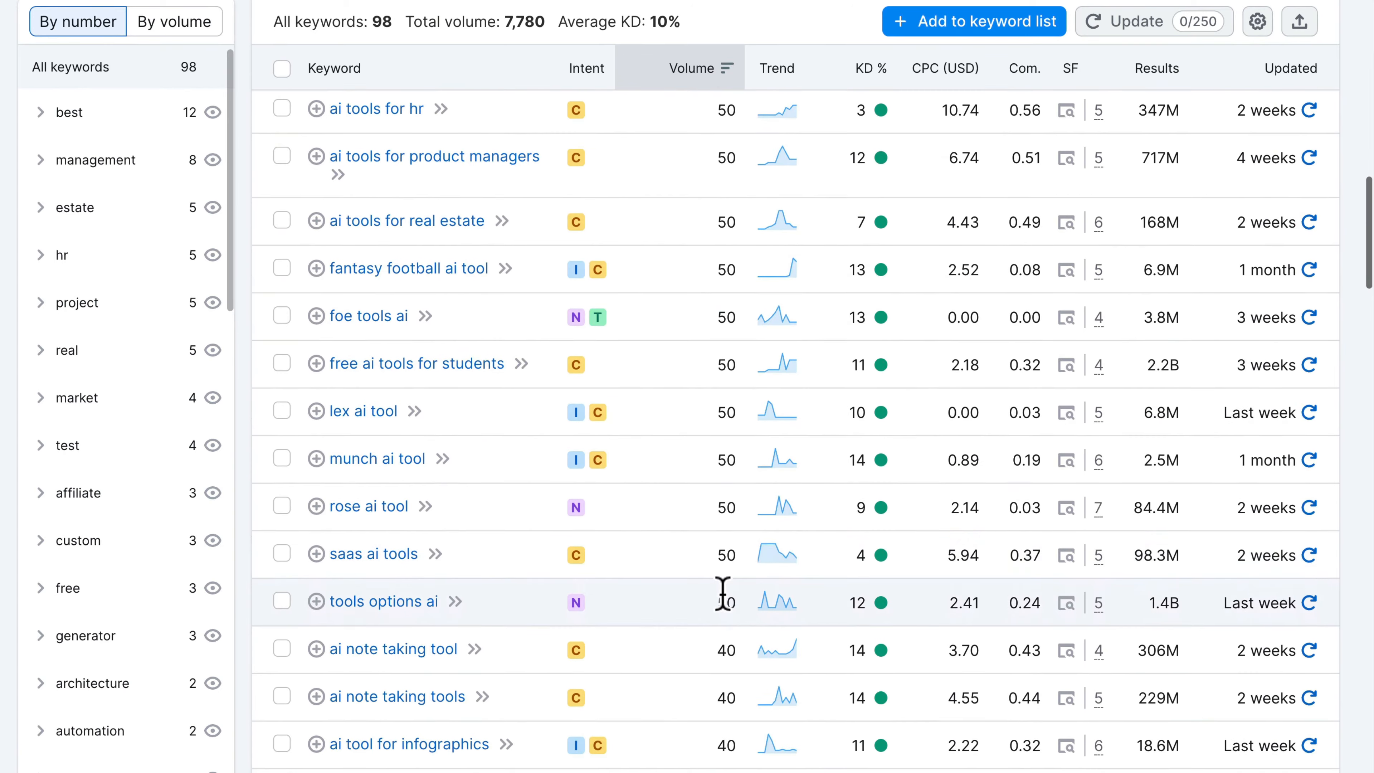
{"action": "scroll", "coordinate": [728, 606], "scroll_direction": "down", "scroll_amount": 1}
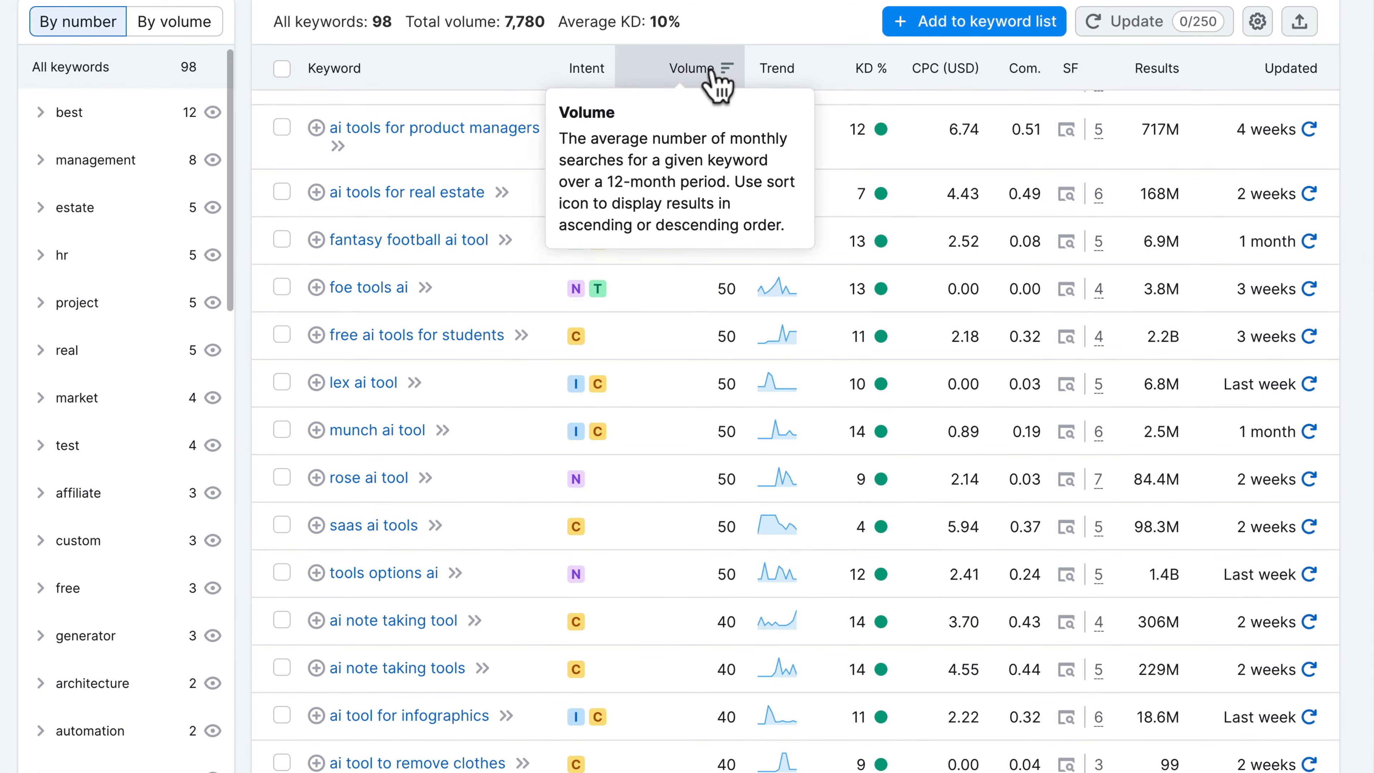
Step: Change the keyword difficulty filter to Easy (15–29%) and view the refreshed keyword table
{"action": "scroll", "coordinate": [698, 541], "scroll_direction": "up", "scroll_amount": 14}
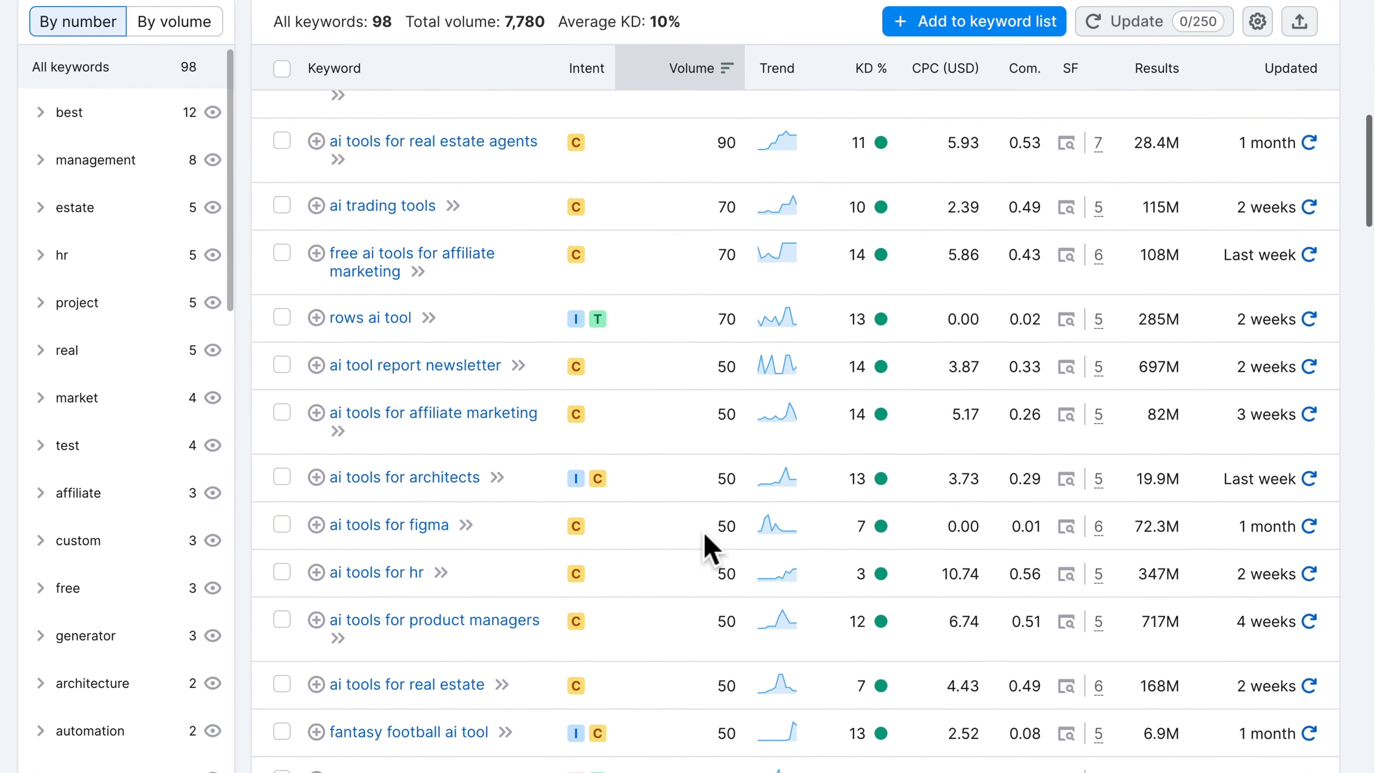
{"action": "scroll", "coordinate": [635, 424], "scroll_direction": "up", "scroll_amount": 9}
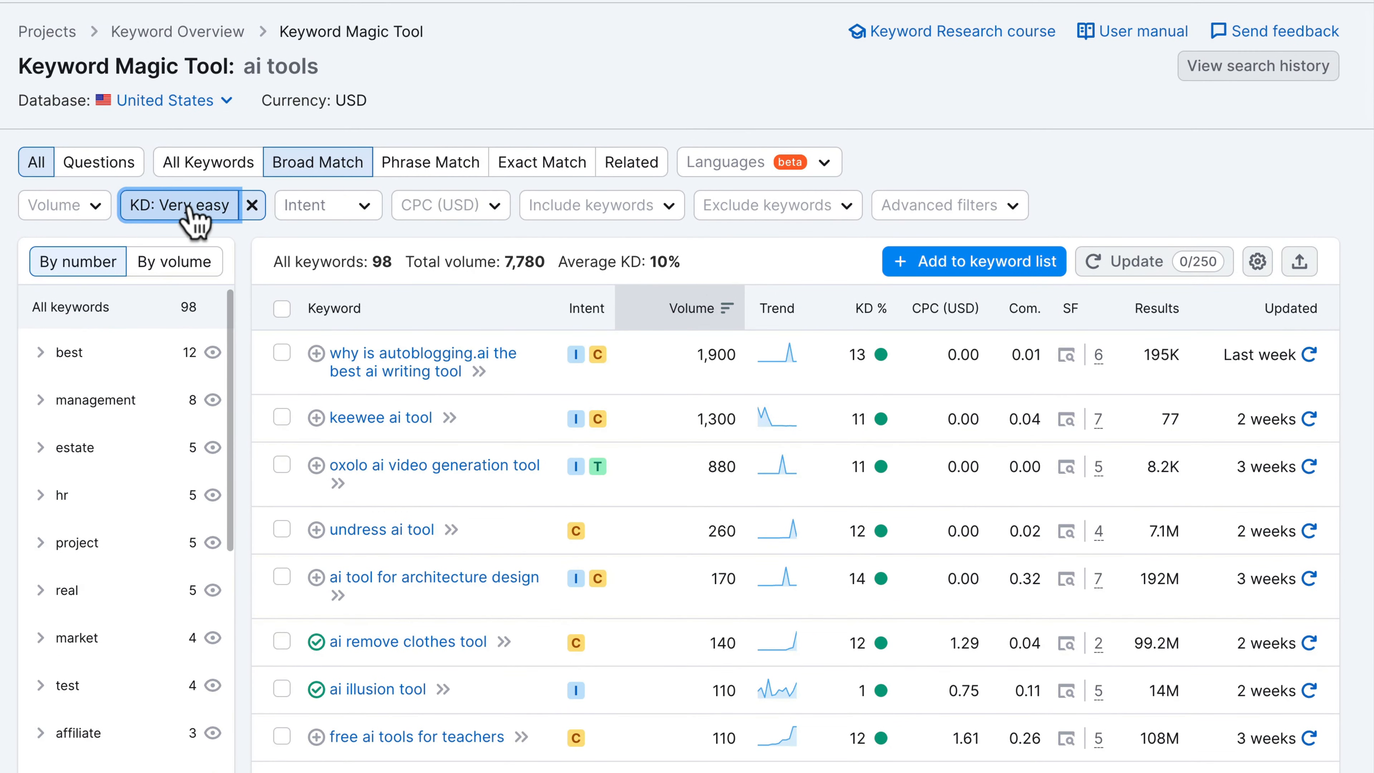
{"action": "left_click", "coordinate": [193, 215]}
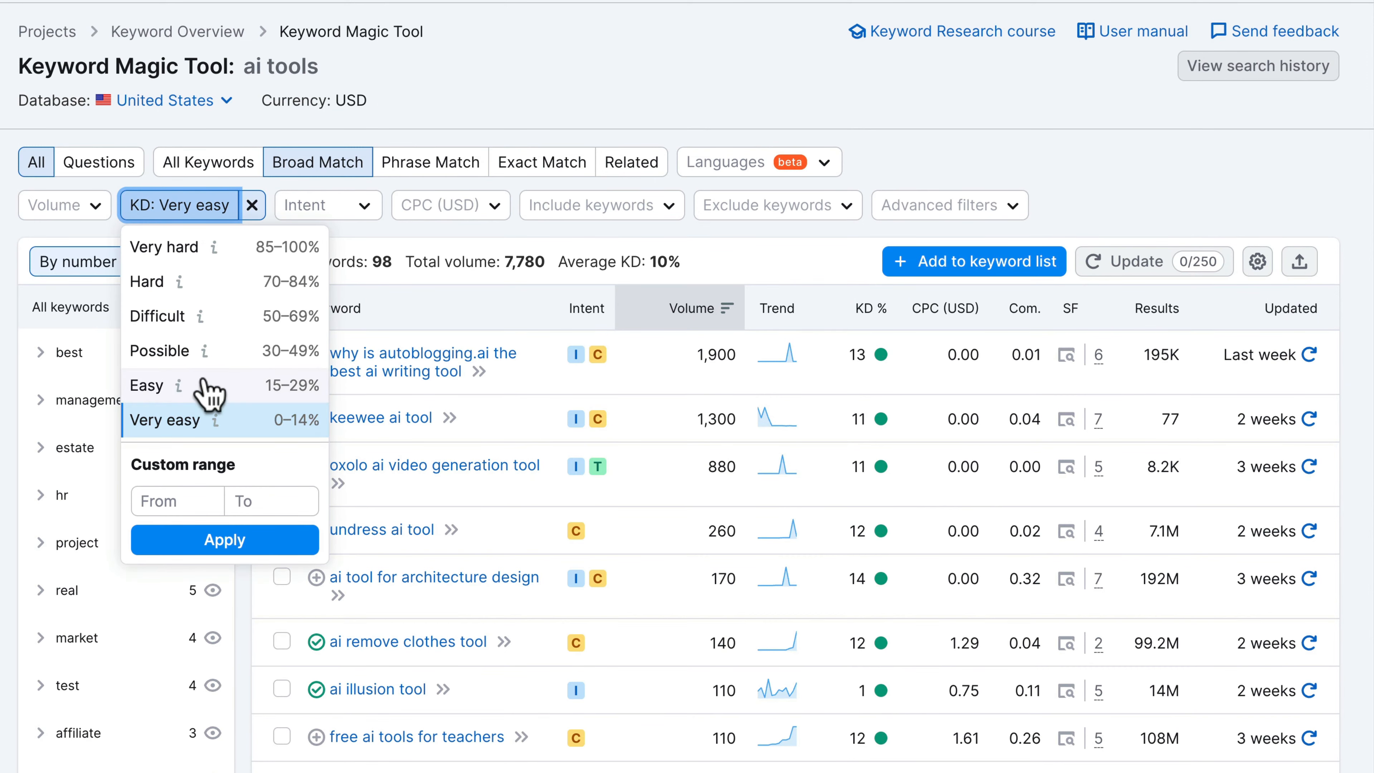
{"action": "left_click", "coordinate": [205, 385]}
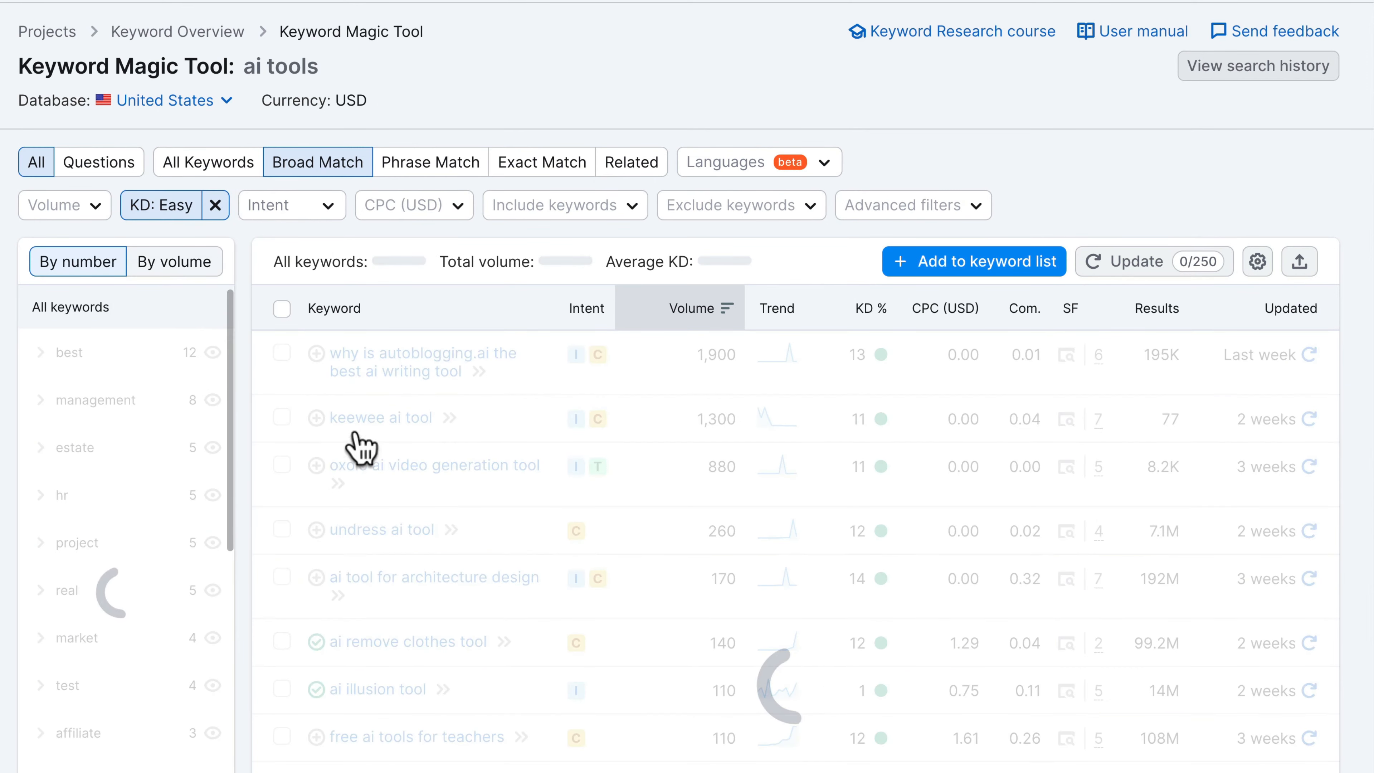
{"action": "scroll", "coordinate": [695, 487], "scroll_direction": "up", "scroll_amount": 2}
{"action": "scroll", "coordinate": [701, 544], "scroll_direction": "down", "scroll_amount": 4}
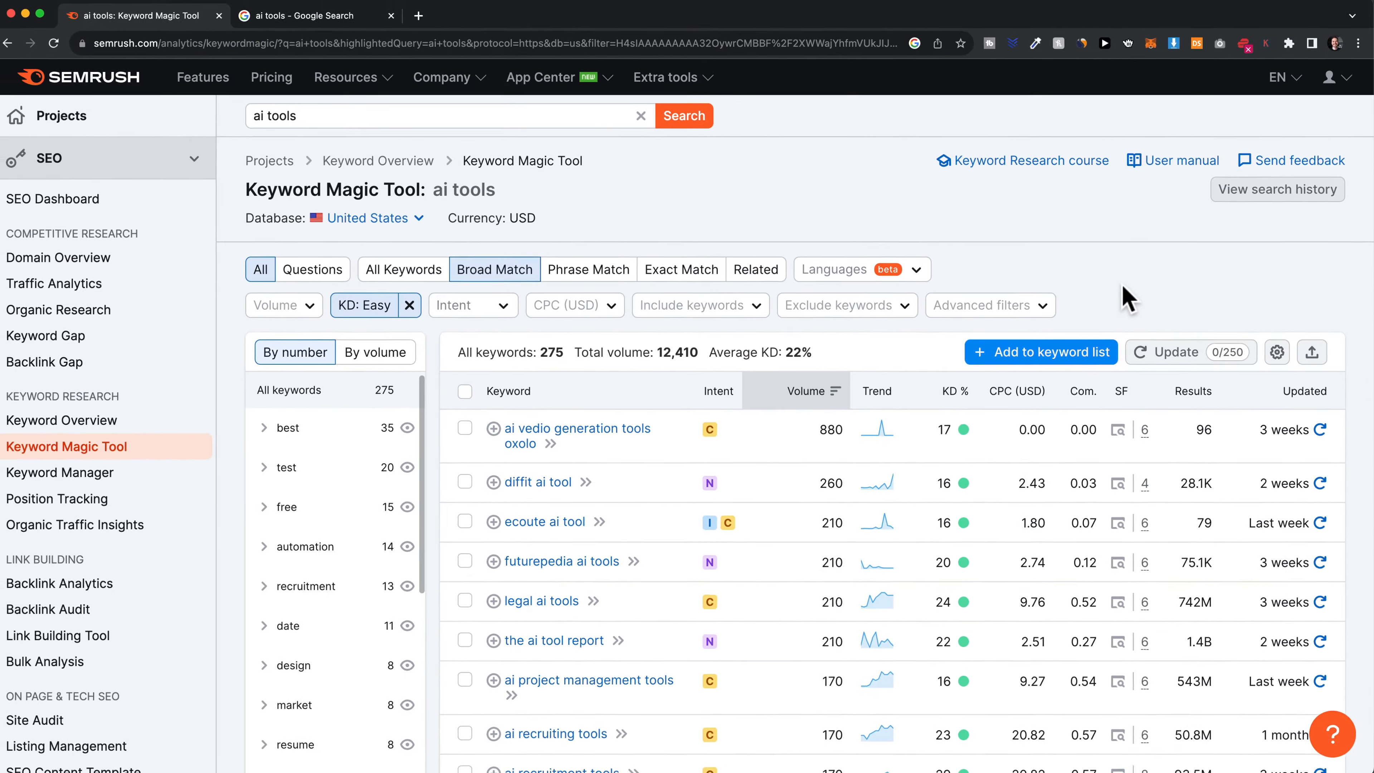
Step: Switch to the Google results for "ai tools" and examine the related search suggestions for more specific keyword ideas
{"action": "scroll", "coordinate": [810, 536], "scroll_direction": "down", "scroll_amount": 3}
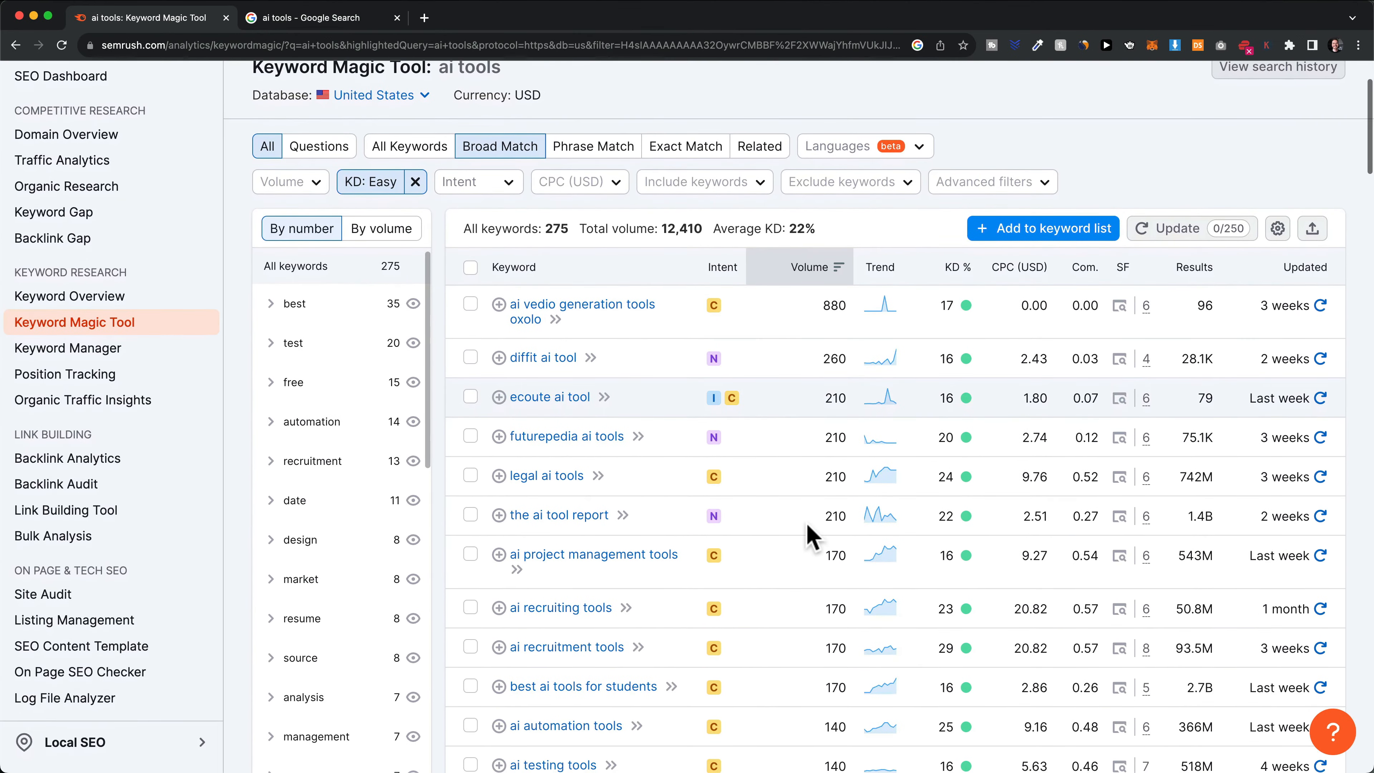
{"action": "scroll", "coordinate": [810, 535], "scroll_direction": "up", "scroll_amount": 2}
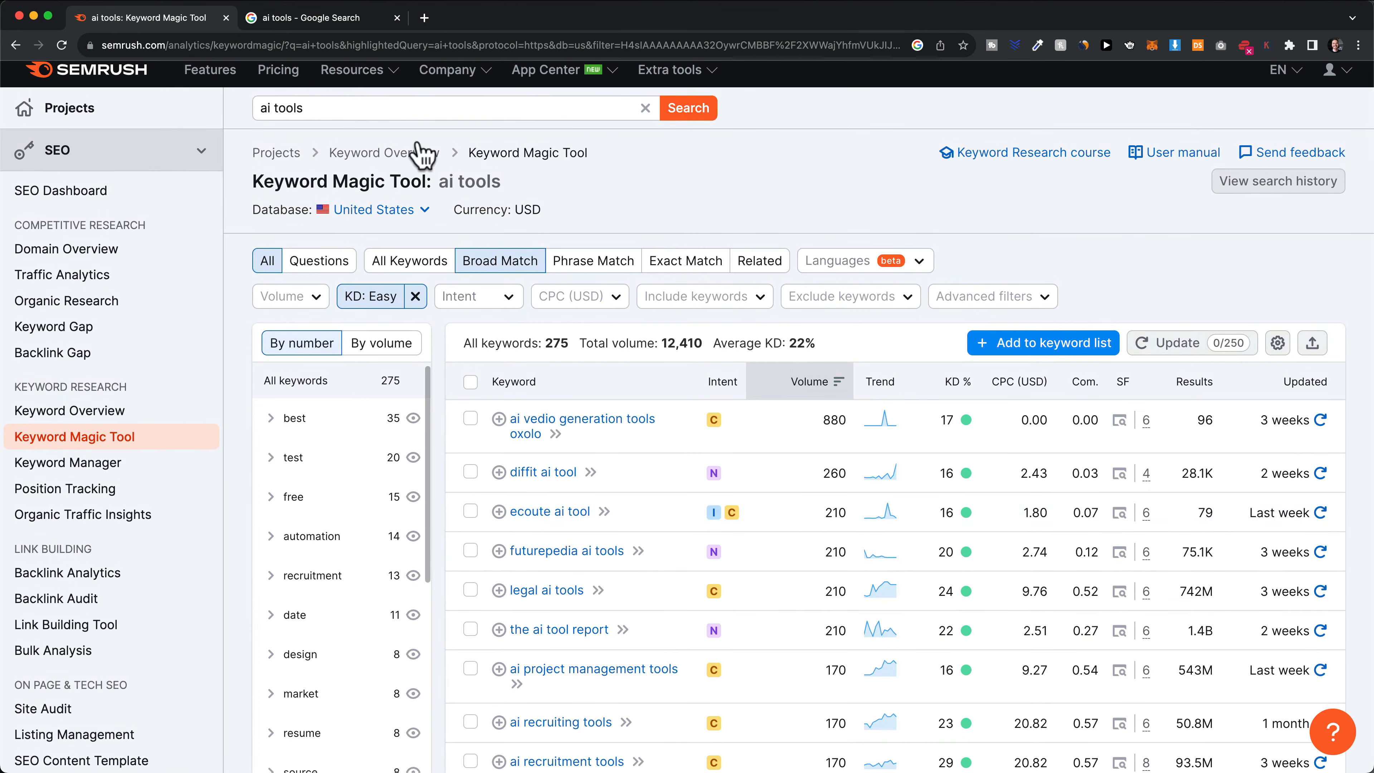
{"action": "scroll", "coordinate": [458, 154], "scroll_direction": "up", "scroll_amount": 1}
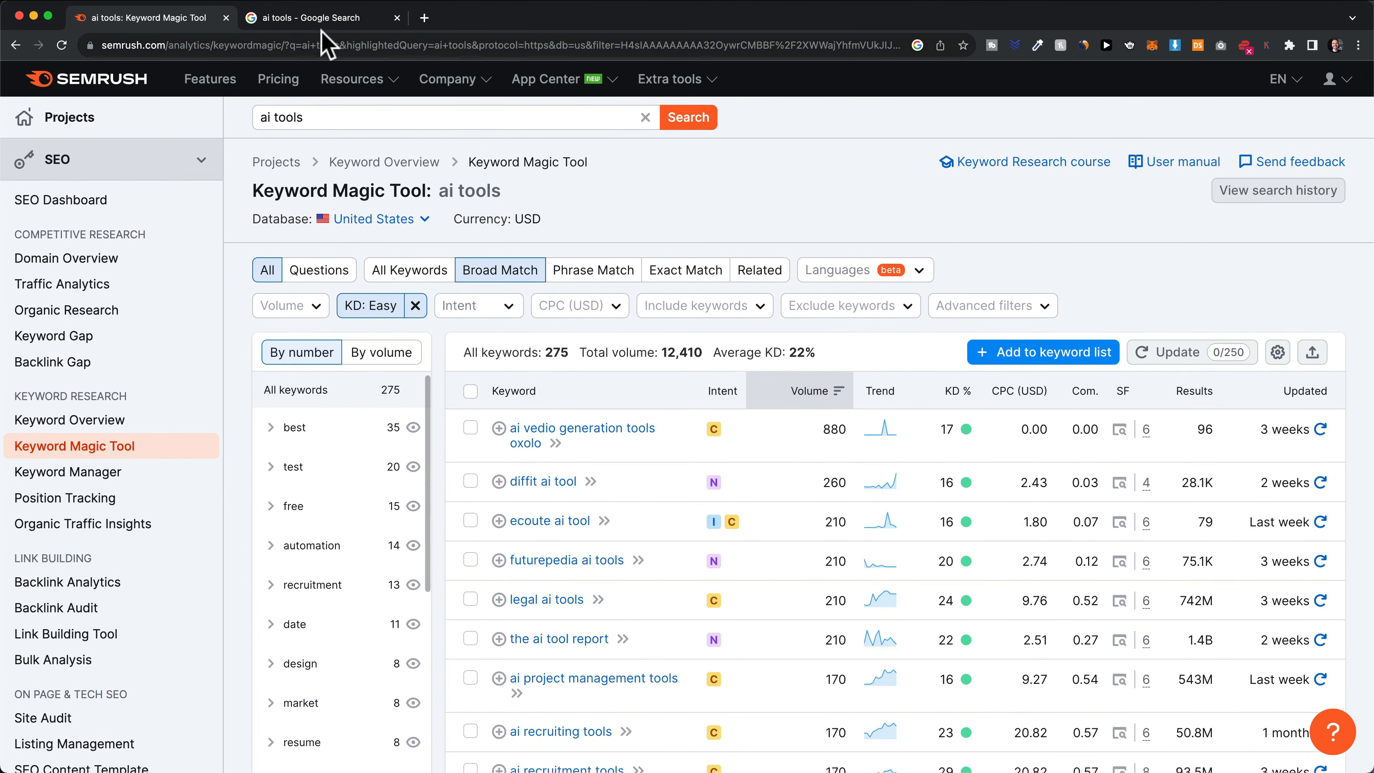
{"action": "left_click", "coordinate": [305, 18]}
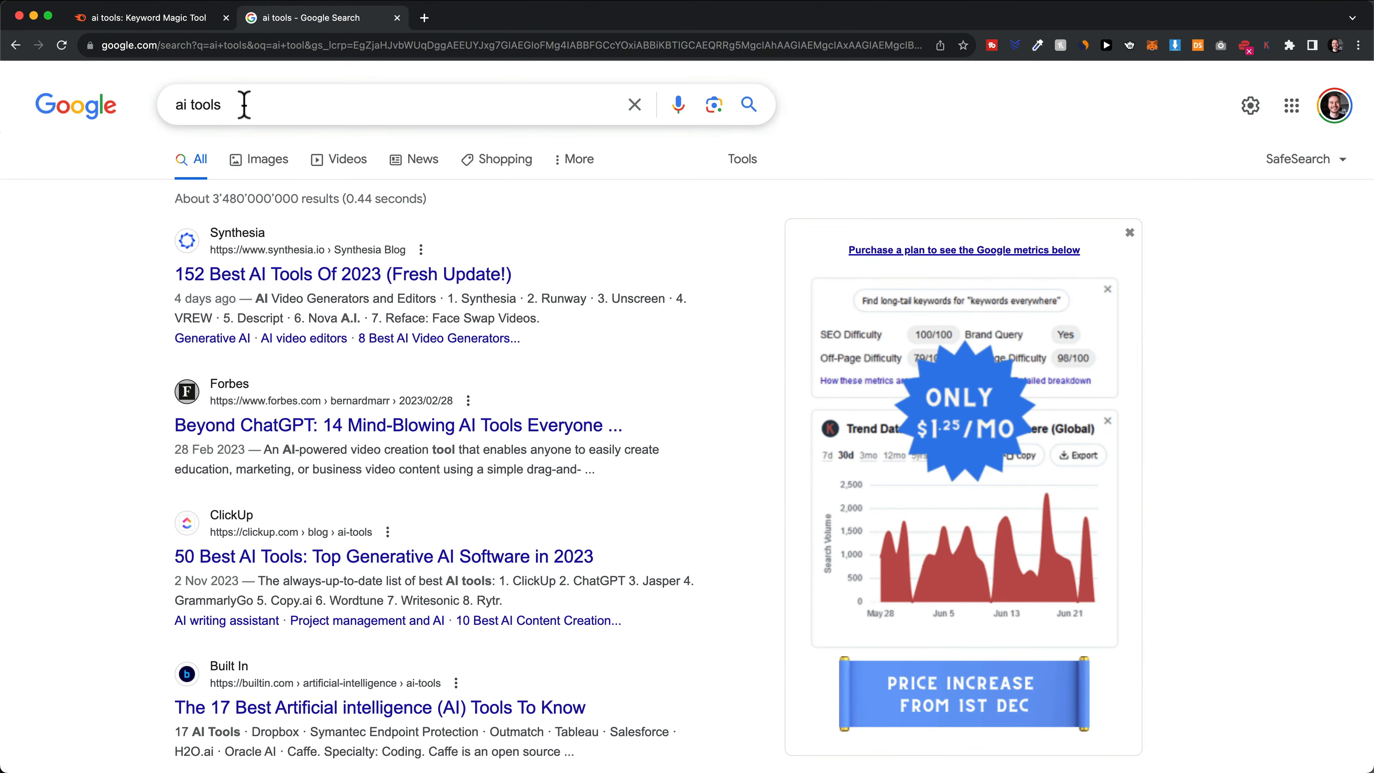
{"action": "left_click_drag", "start_coordinate": [245, 104], "coordinate": [178, 106]}
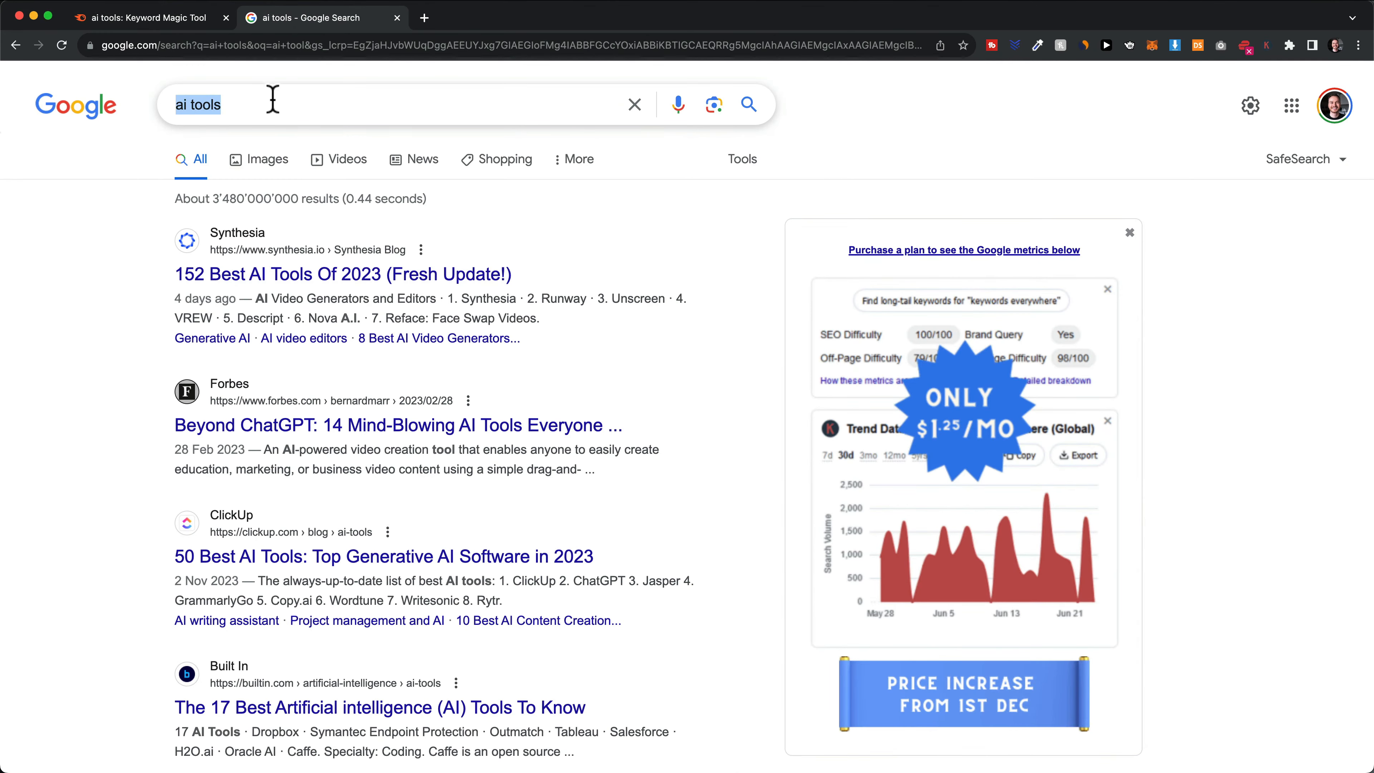
{"action": "left_click", "coordinate": [137, 247]}
{"action": "scroll", "coordinate": [244, 294], "scroll_direction": "down", "scroll_amount": 20}
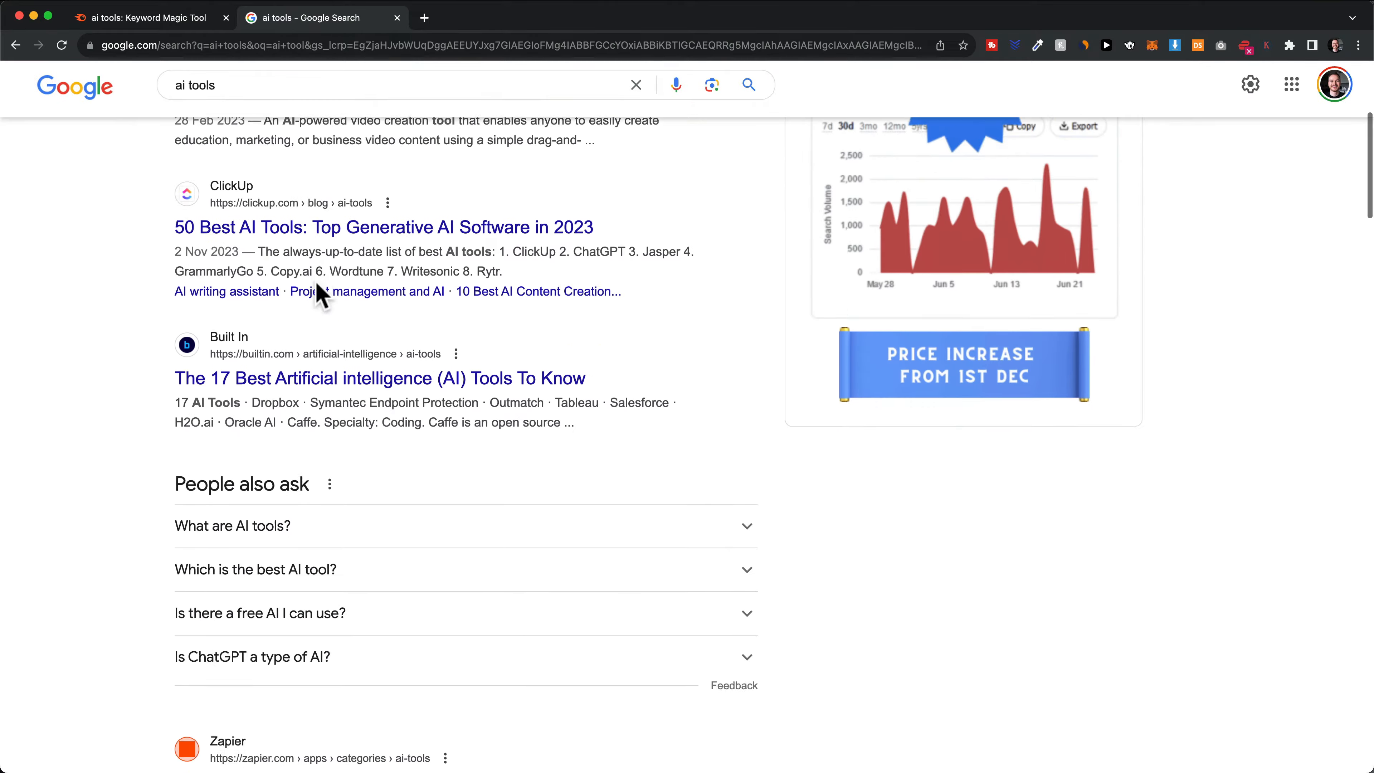
{"action": "scroll", "coordinate": [328, 298], "scroll_direction": "down", "scroll_amount": 10}
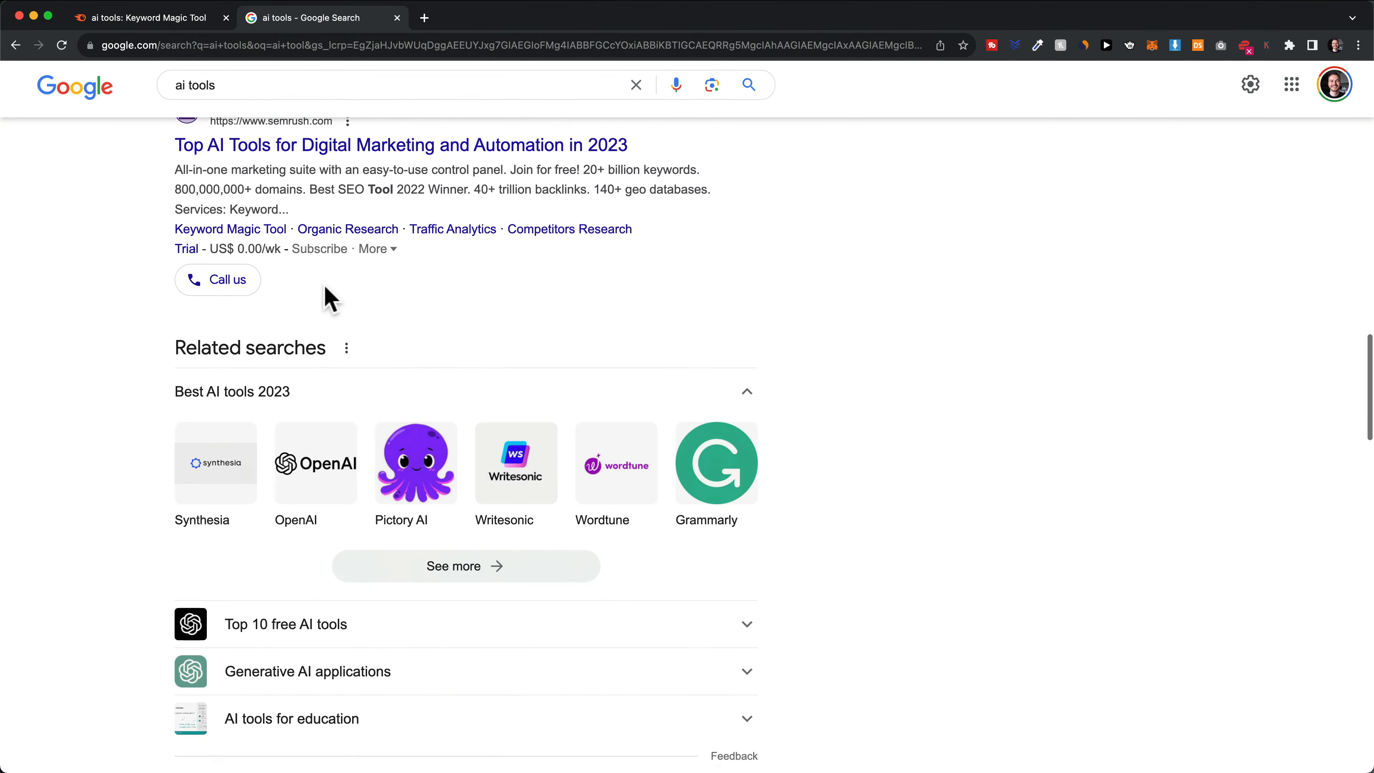
{"action": "scroll", "coordinate": [241, 206], "scroll_direction": "down", "scroll_amount": 6}
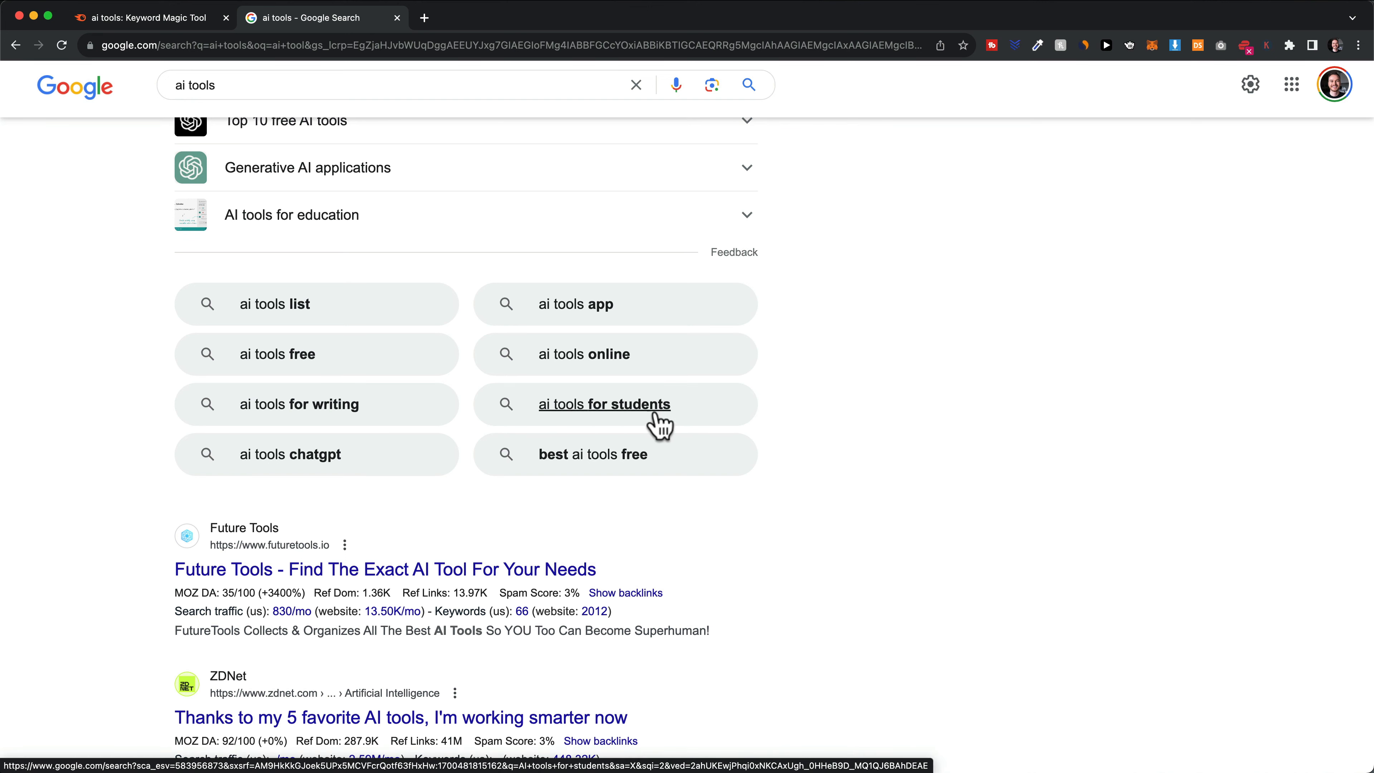
{"action": "left_click_drag", "start_coordinate": [821, 407], "coordinate": [607, 406]}
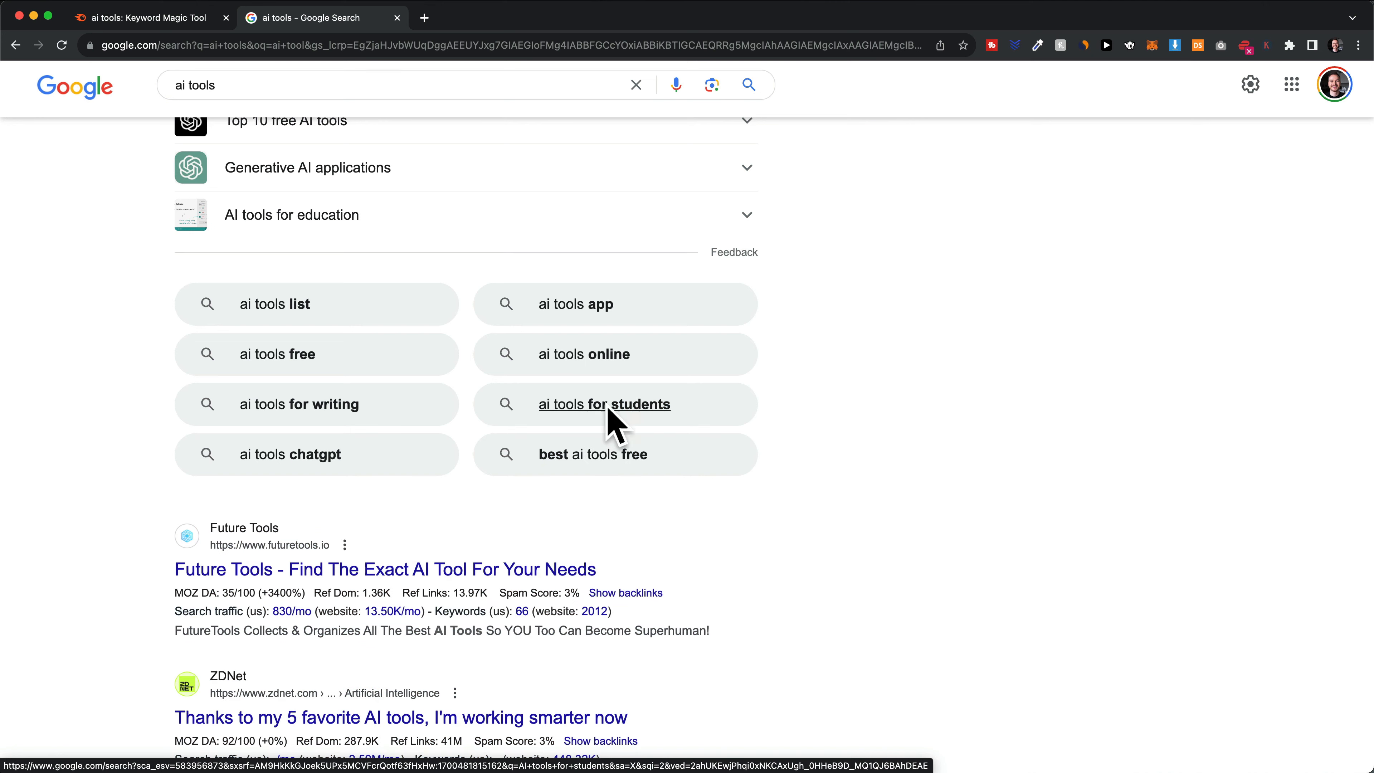
Step: Return to Semrush and search the Keyword Magic Tool for "ai tools for students"
{"action": "left_click", "coordinate": [166, 22]}
{"action": "left_click", "coordinate": [361, 117]}
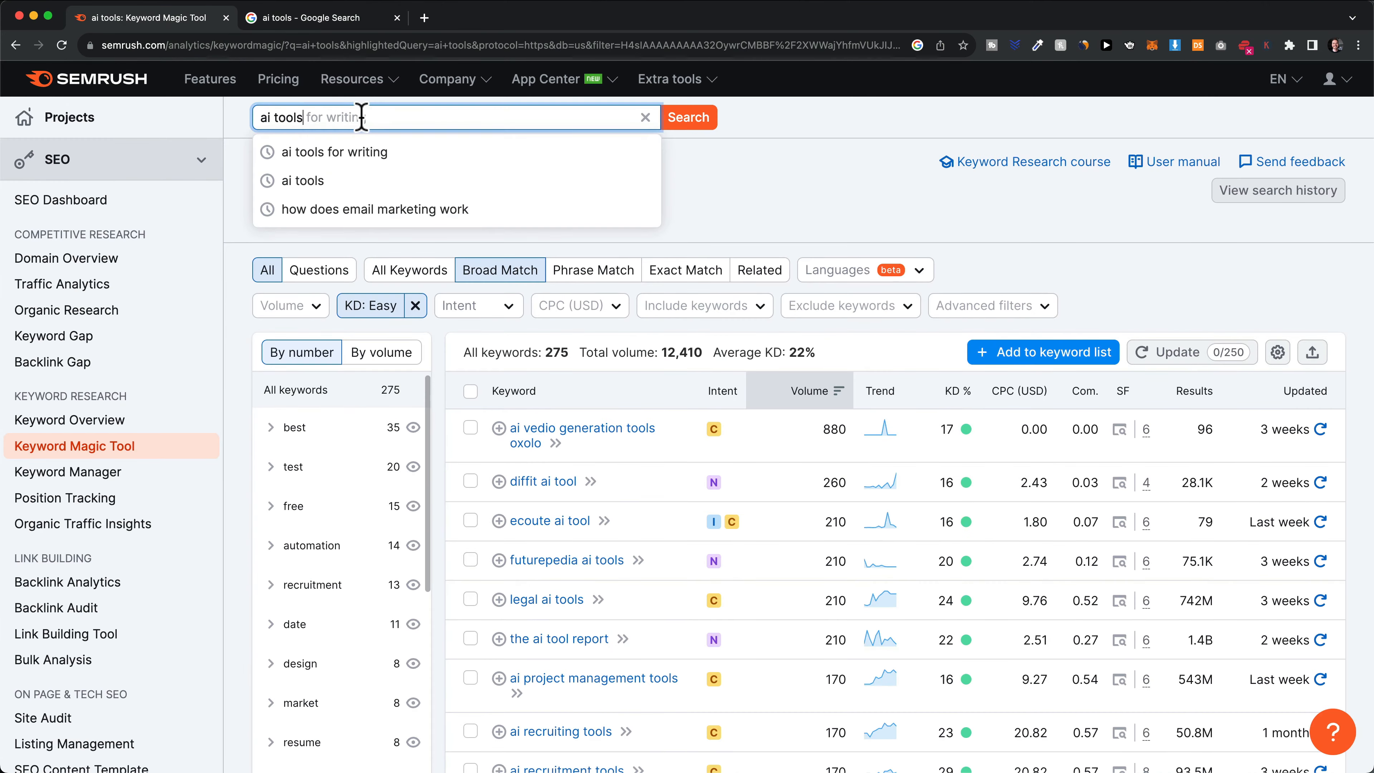
{"action": "type", "text": "for stud"}
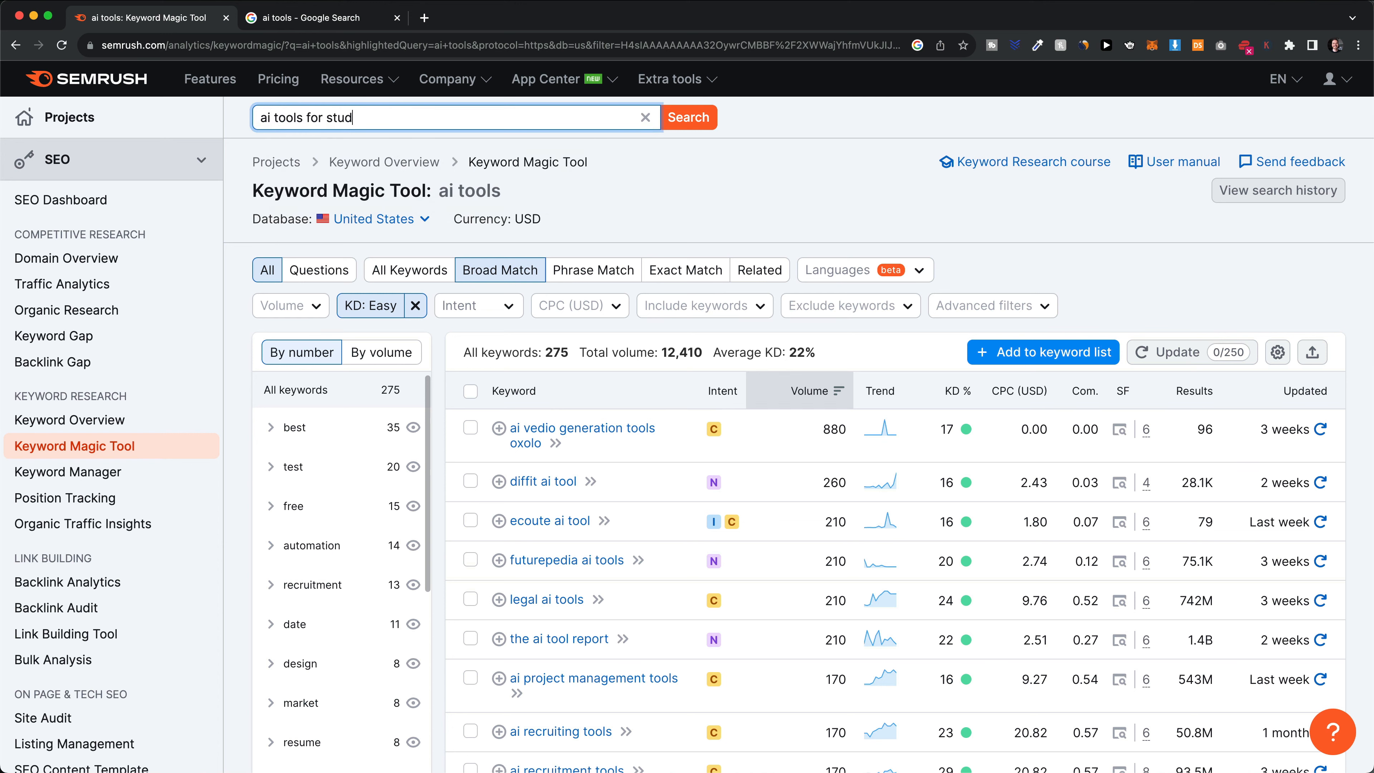
{"action": "type", "text": "ents"}
{"action": "key", "text": "Return"}
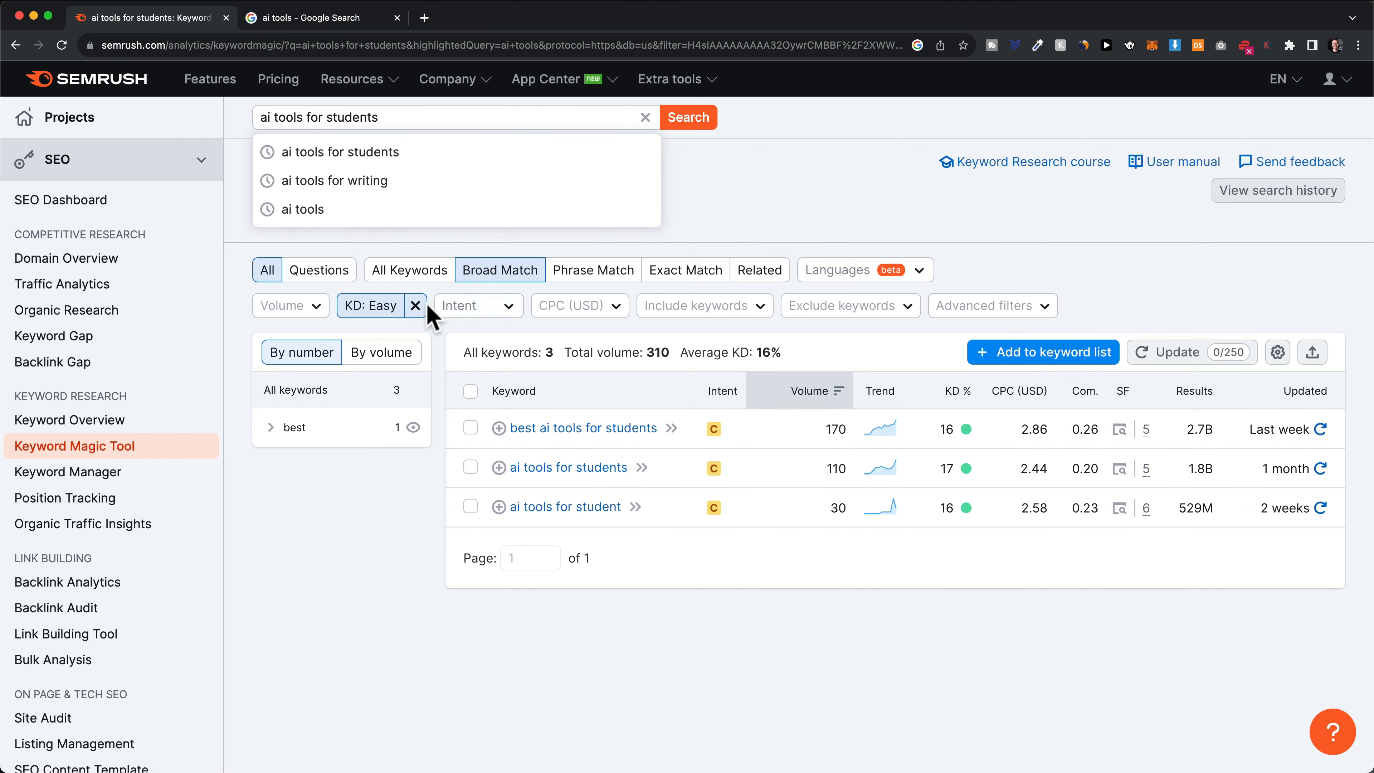
Step: Remove the Easy keyword difficulty filter and look over the full list of "ai tools for students" keywords
{"action": "left_click", "coordinate": [416, 306]}
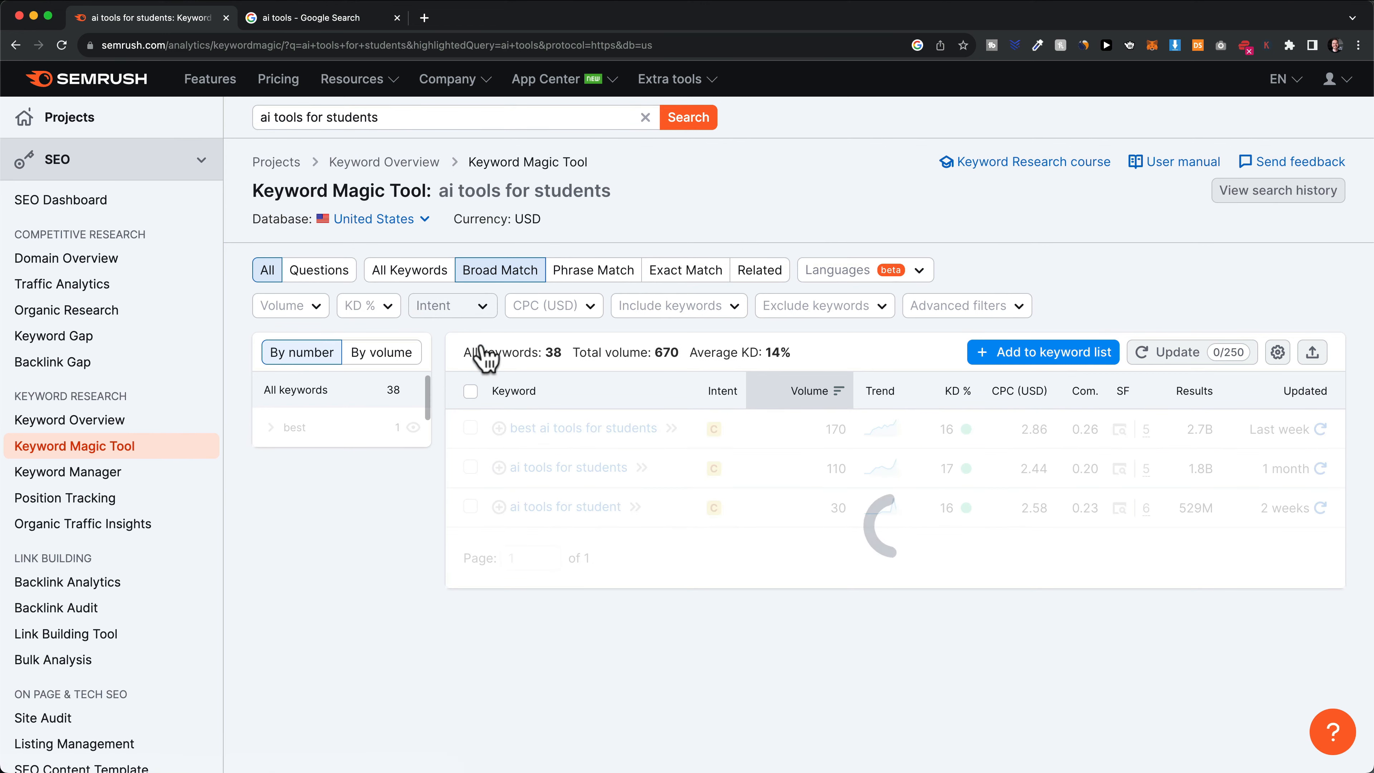
{"action": "scroll", "coordinate": [735, 428], "scroll_direction": "down", "scroll_amount": 2}
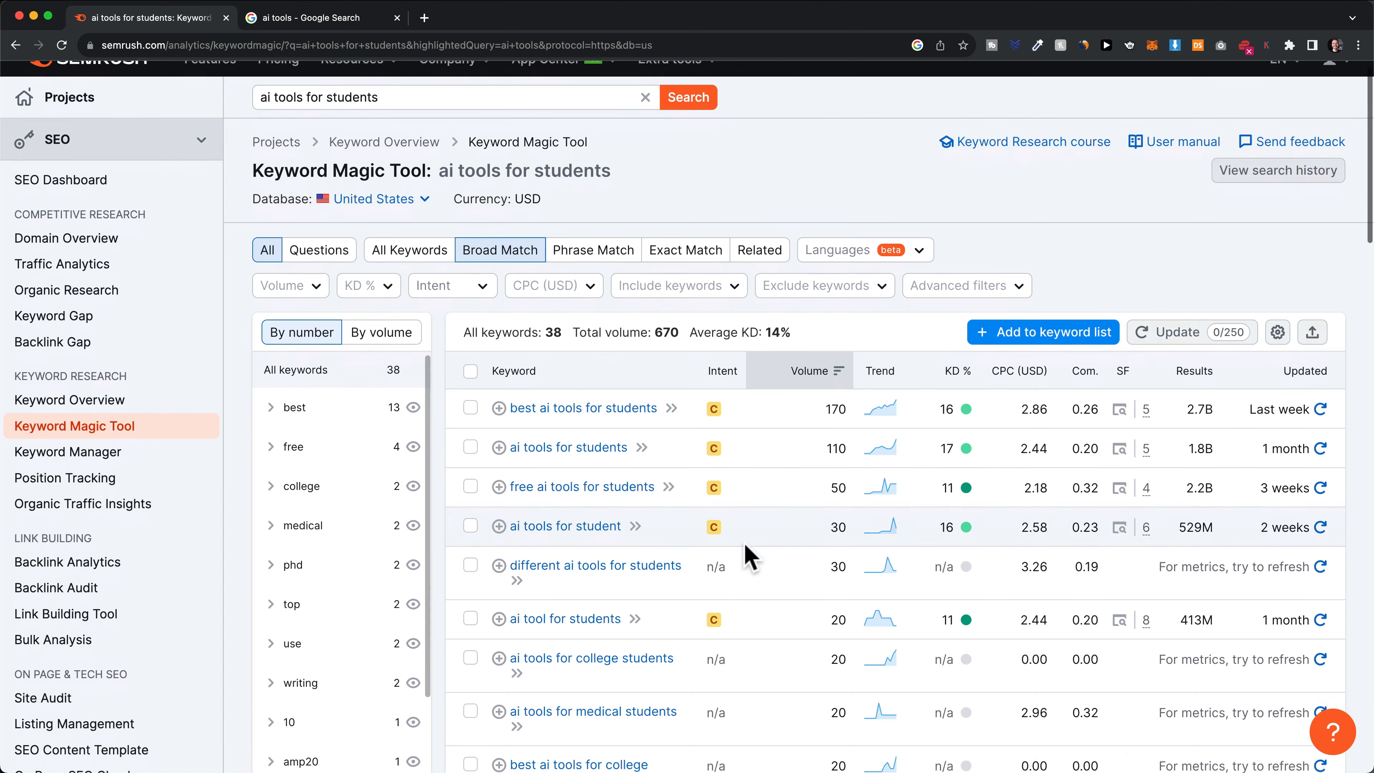
{"action": "scroll", "coordinate": [816, 448], "scroll_direction": "up", "scroll_amount": 1}
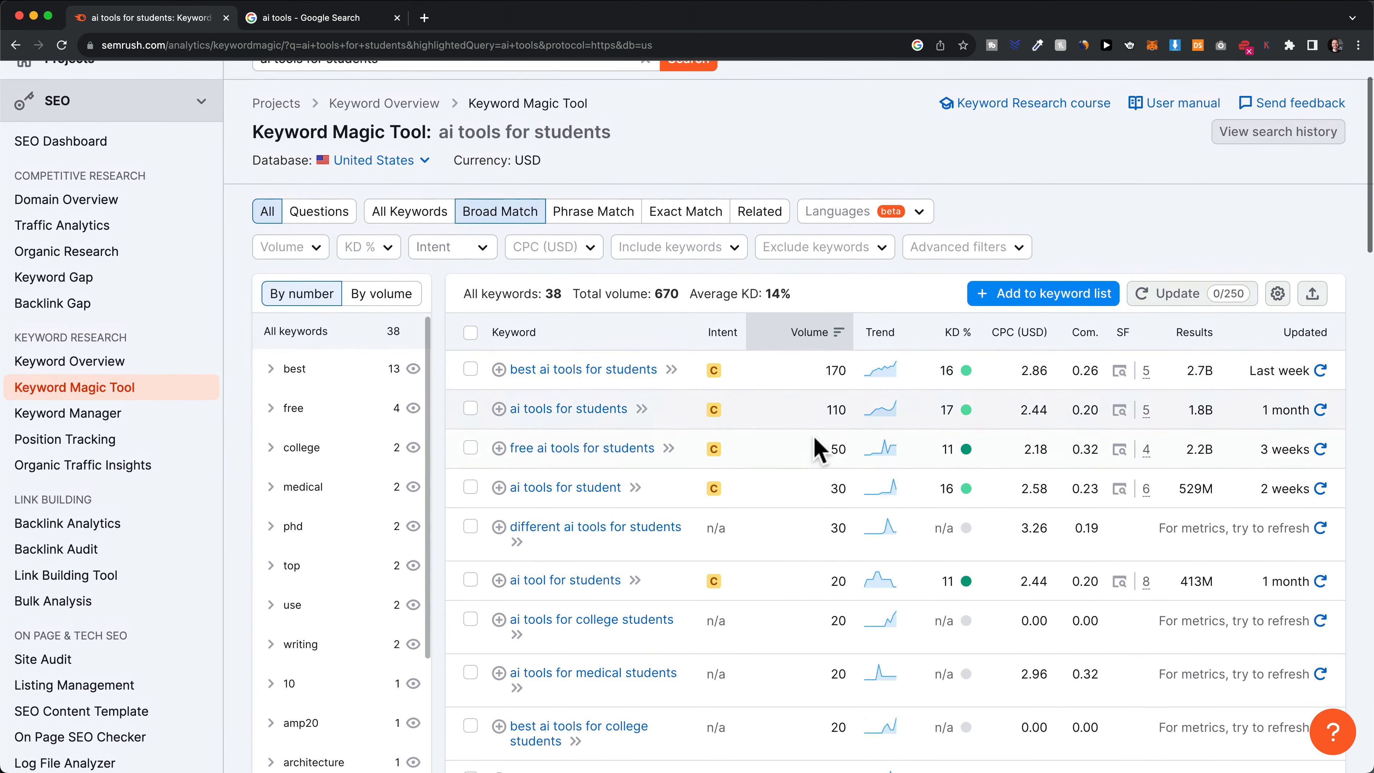